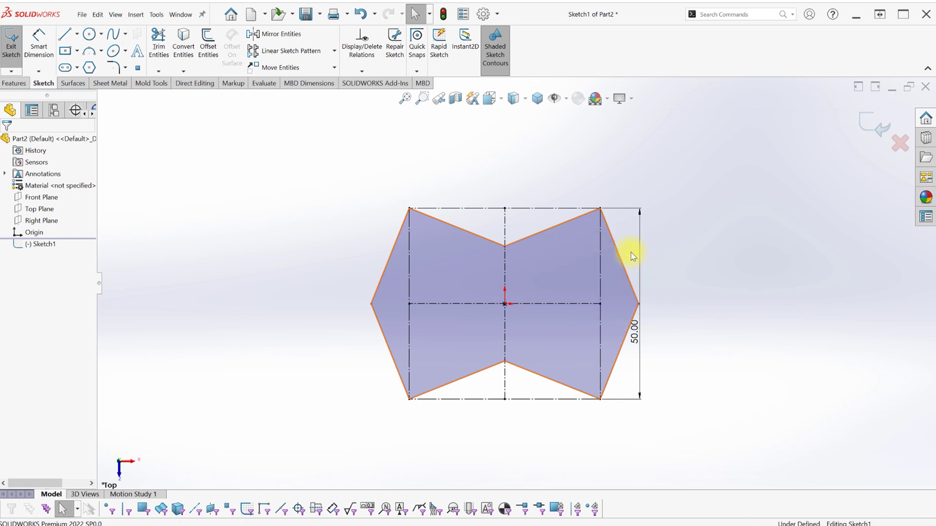
# Step: Draw a construction line from the profile's right corner to the upper notch vertex and make it collinear with the upper-left edge
pyautogui.click(638, 304)
pyautogui.click(505, 246)
pyautogui.press('Escape')
pyautogui.click(526, 256)
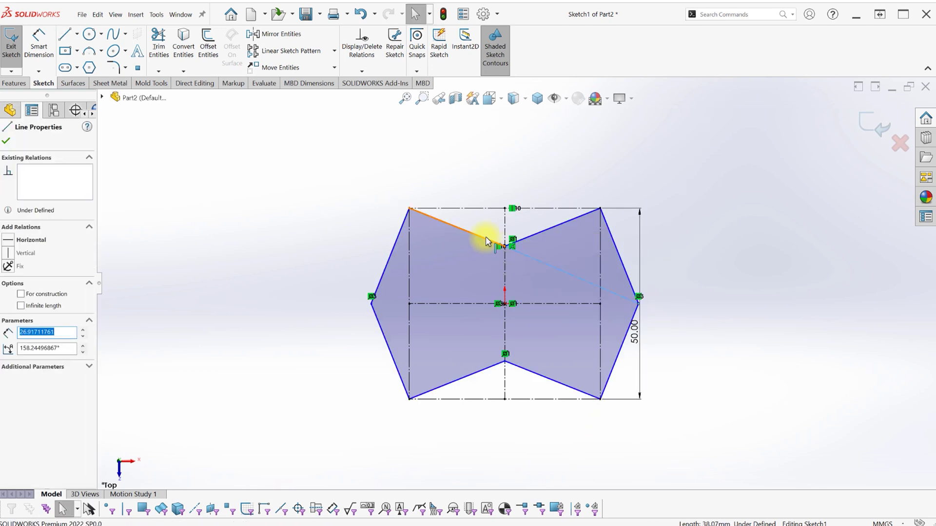
pyautogui.keyDown('ctrl'); pyautogui.click(487, 239); pyautogui.keyUp('ctrl')
pyautogui.click(539, 200)
pyautogui.click(533, 155)
# Step: Extrude the closed profile as a solid boss 10 mm deep
pyautogui.press('e')
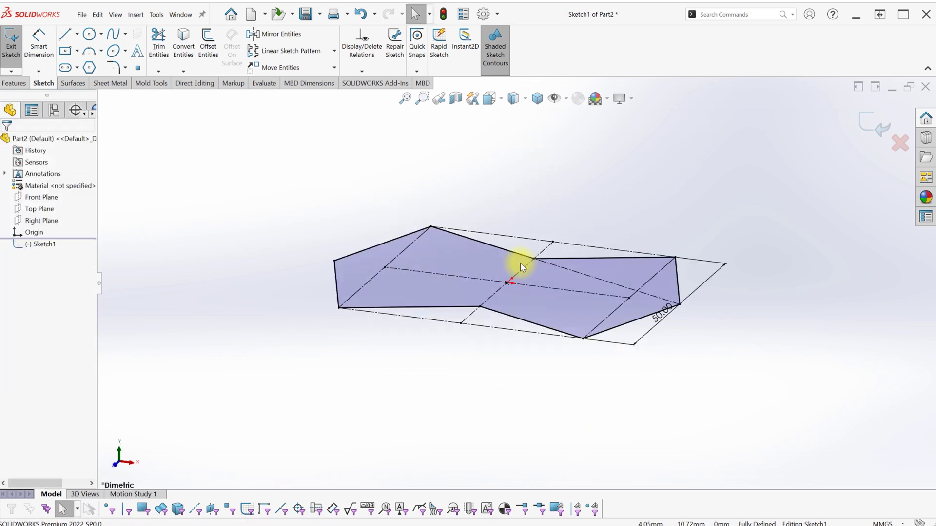
pyautogui.click(15, 83)
pyautogui.click(16, 46)
pyautogui.write('1')
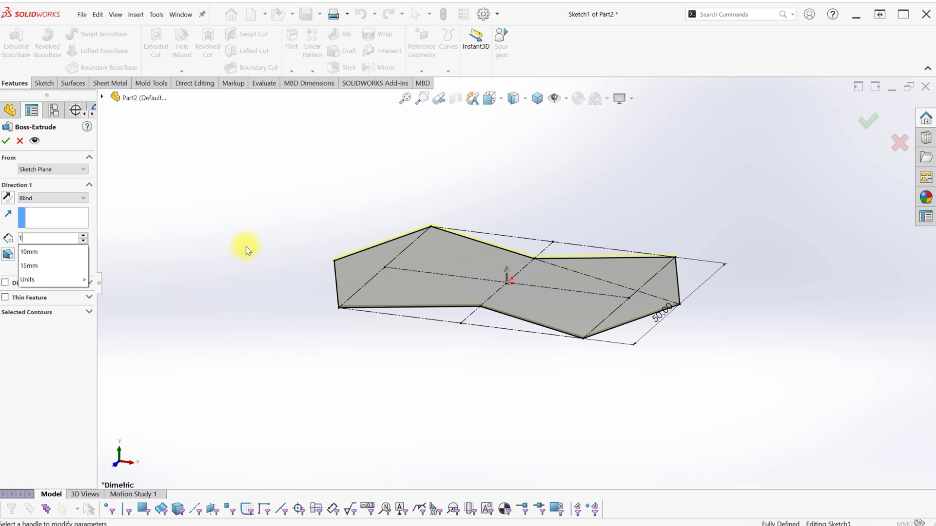
pyautogui.write('0')
pyautogui.press('Return')
pyautogui.hotkey('ctrl', '7')
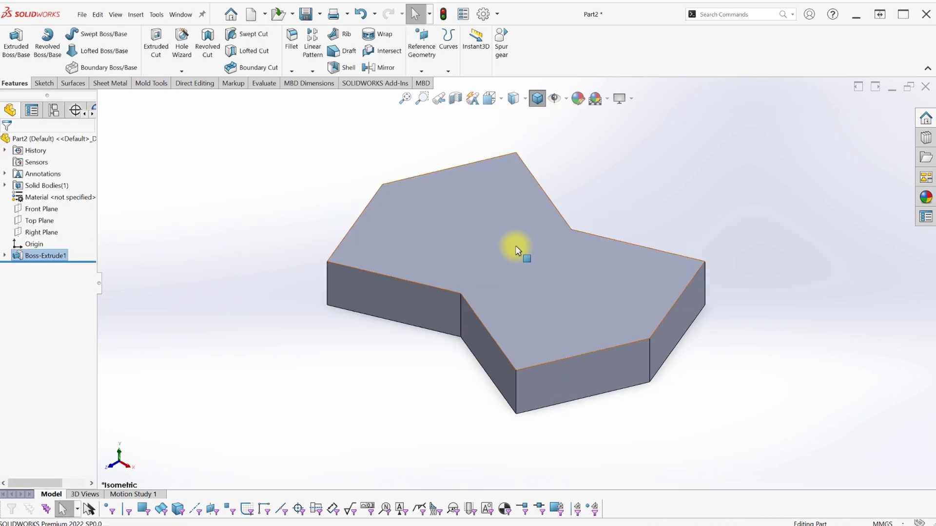
# Step: Delete the top face of the extruded body
pyautogui.click(514, 254)
pyautogui.click(544, 286)
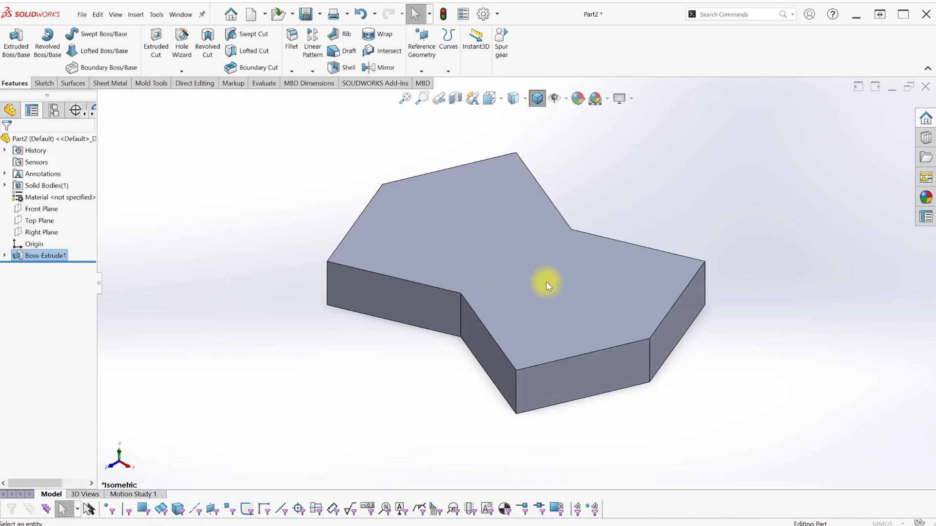
pyautogui.click(7, 145)
# Step: On the inner notch side wall, sketch a three-point arc of about 91 mm radius between the two outer top corners
pyautogui.click(476, 332)
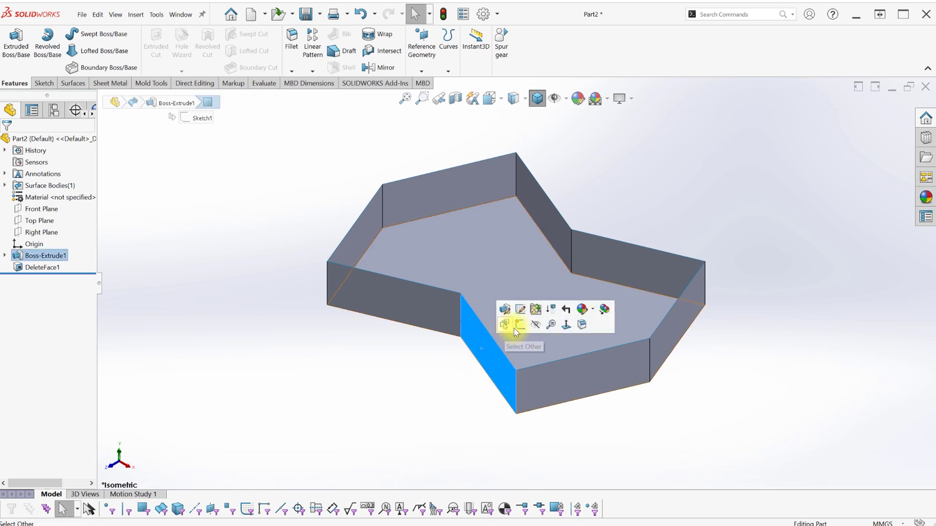
pyautogui.click(515, 347)
pyautogui.press('s')
pyautogui.click(89, 51)
pyautogui.click(340, 257)
pyautogui.click(693, 256)
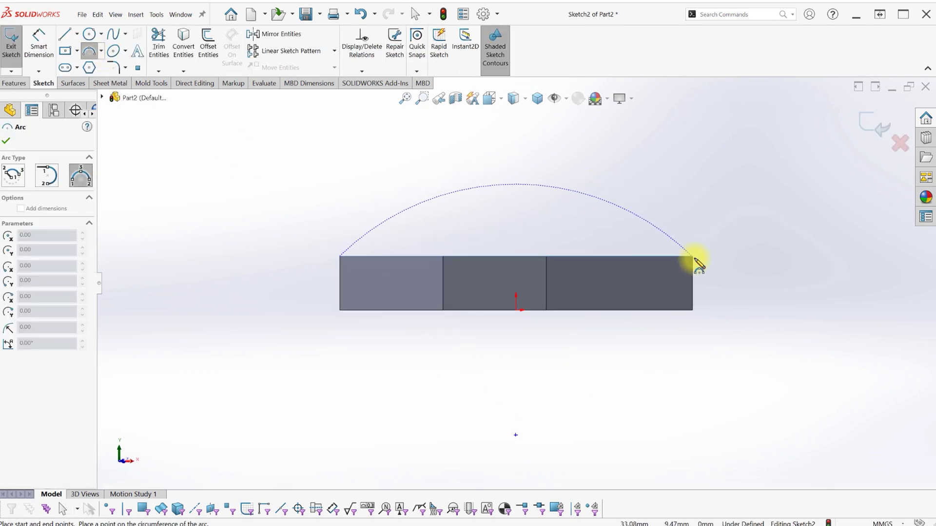
pyautogui.click(549, 224)
pyautogui.press('Escape')
# Step: Dimension the arc's radius and set it to 125 mm
pyautogui.press('d')
pyautogui.click(558, 226)
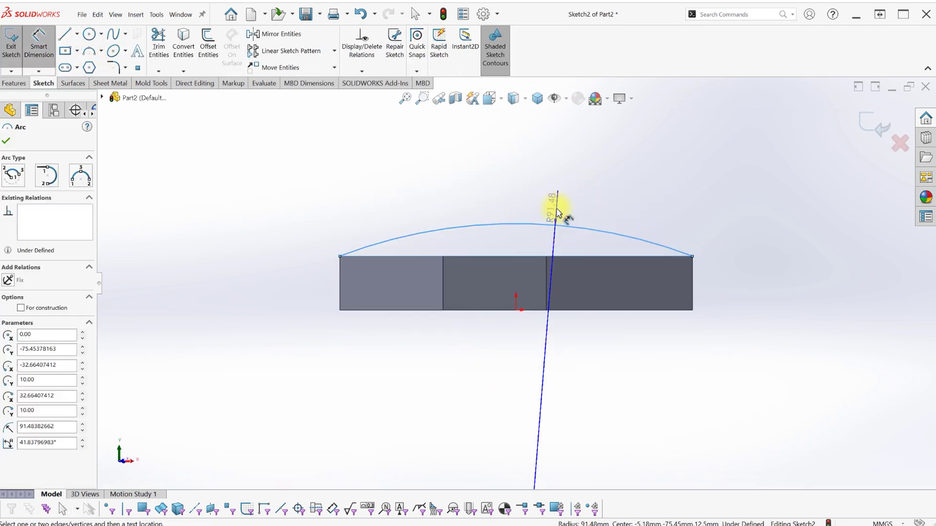
pyautogui.click(558, 202)
pyautogui.write('125')
pyautogui.press('Return')
pyautogui.press('Escape')
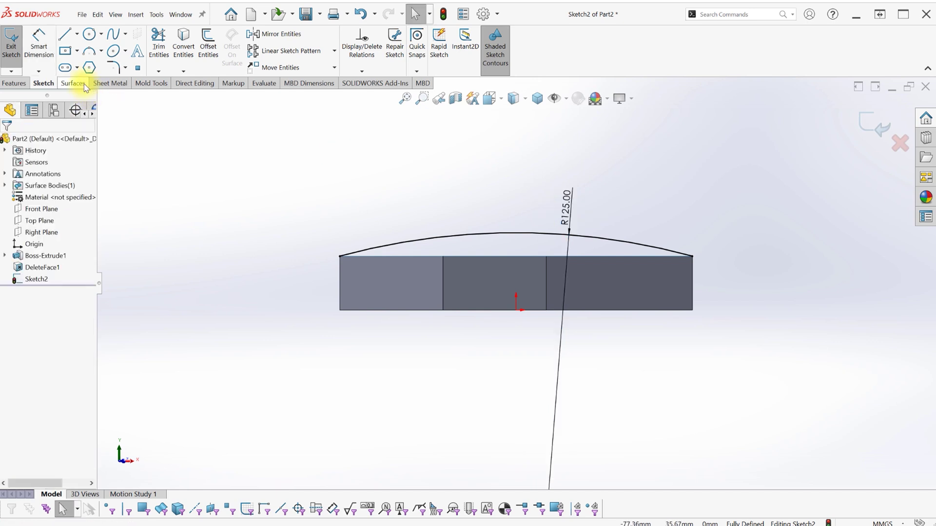
# Step: Extrude the arc as a surface using the Up To Vertex end condition, ending at the far top corner of the walls
pyautogui.click(80, 84)
pyautogui.click(17, 45)
pyautogui.click(68, 198)
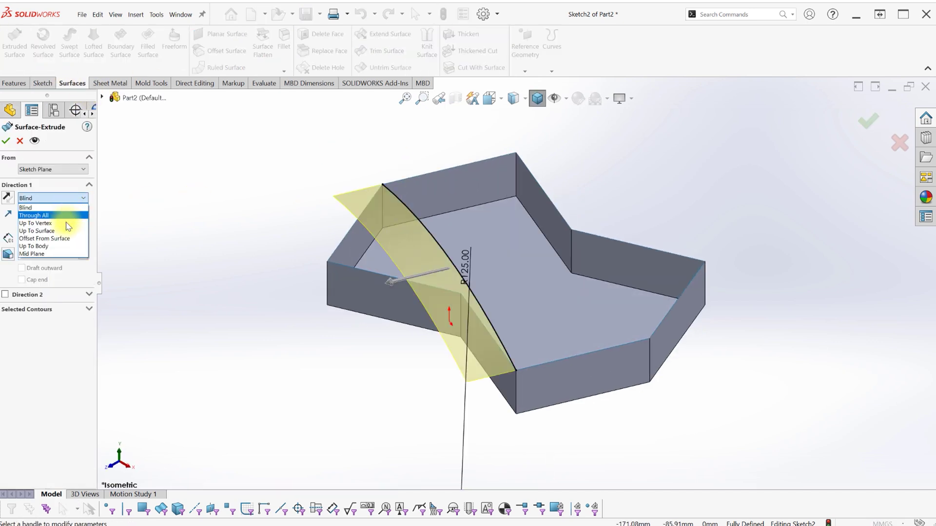
pyautogui.click(44, 214)
pyautogui.click(516, 152)
pyautogui.press('Return')
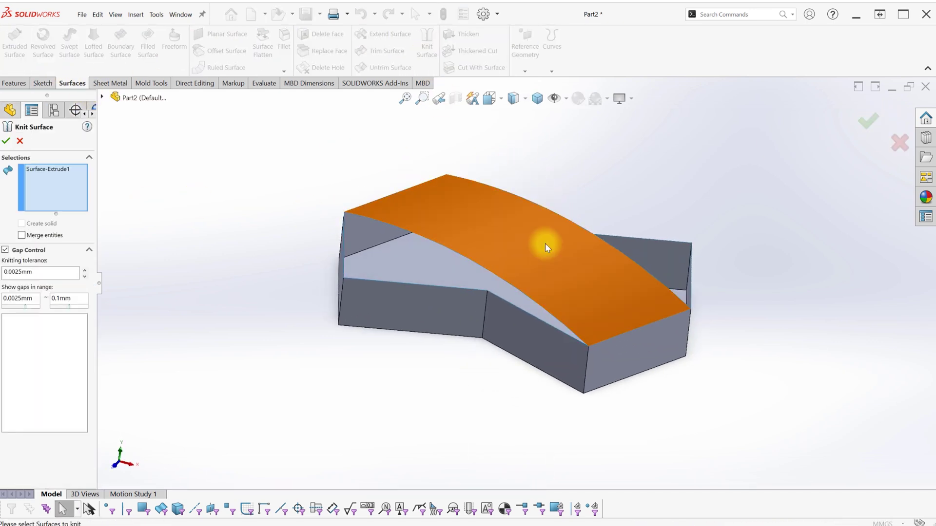
# Step: Knit the extruded arched surface together with the open-topped wall surface body
pyautogui.moveTo(543, 244); pyautogui.dragTo(509, 248, button='middle')
pyautogui.click(67, 199)
pyautogui.click(575, 286)
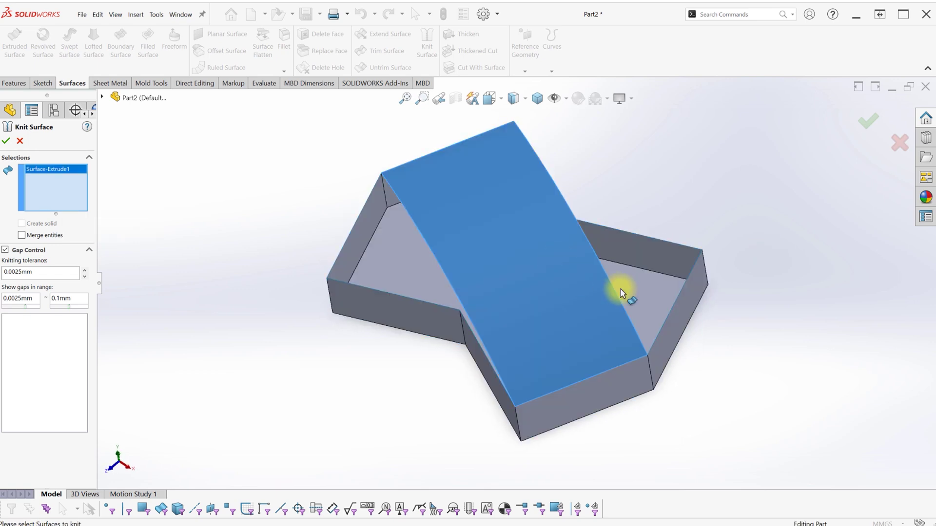
pyautogui.click(634, 288)
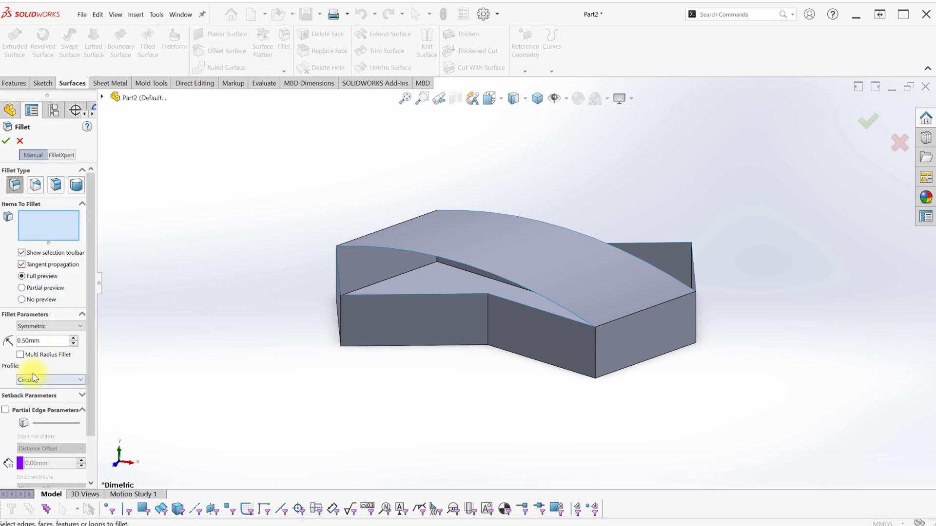
# Step: Fillet the four vertical wall edges at the notches and adjacent corners with a 10 mm symmetric, curvature continuous profile
pyautogui.write('10')
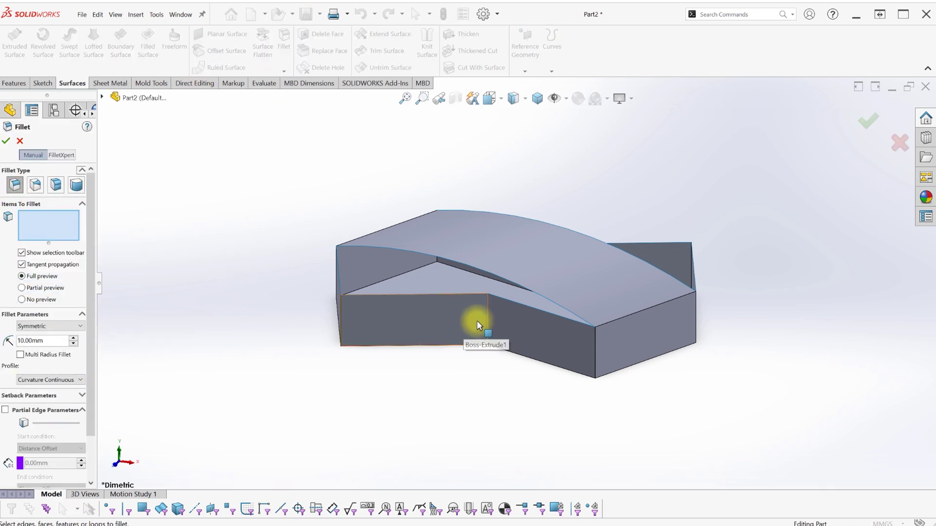
pyautogui.click(486, 322)
pyautogui.click(695, 325)
pyautogui.moveTo(700, 324); pyautogui.dragTo(475, 419, button='middle')
pyautogui.click(476, 351)
pyautogui.click(654, 328)
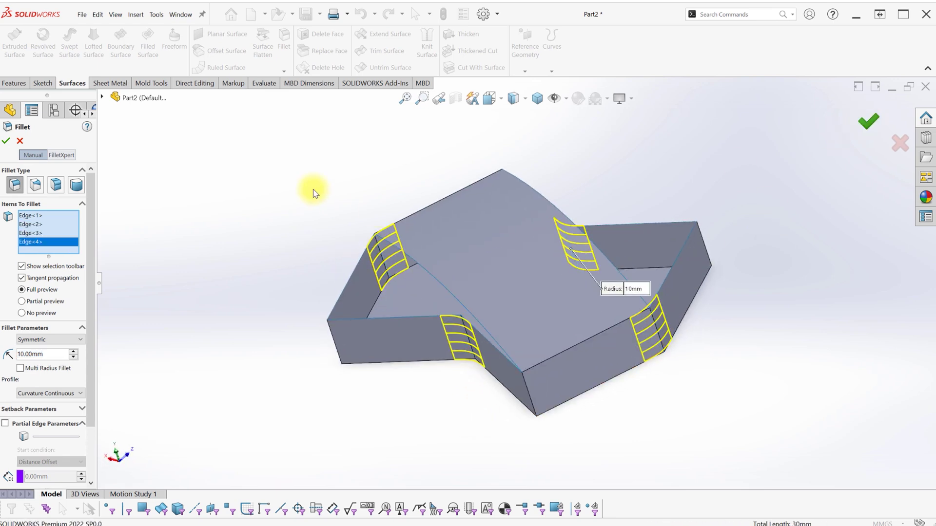
pyautogui.press('Return')
# Step: Fill the left opening from its six open boundary edges, with Optimize surface off and the result merged
pyautogui.click(148, 46)
pyautogui.hotkey('ctrl', '7')
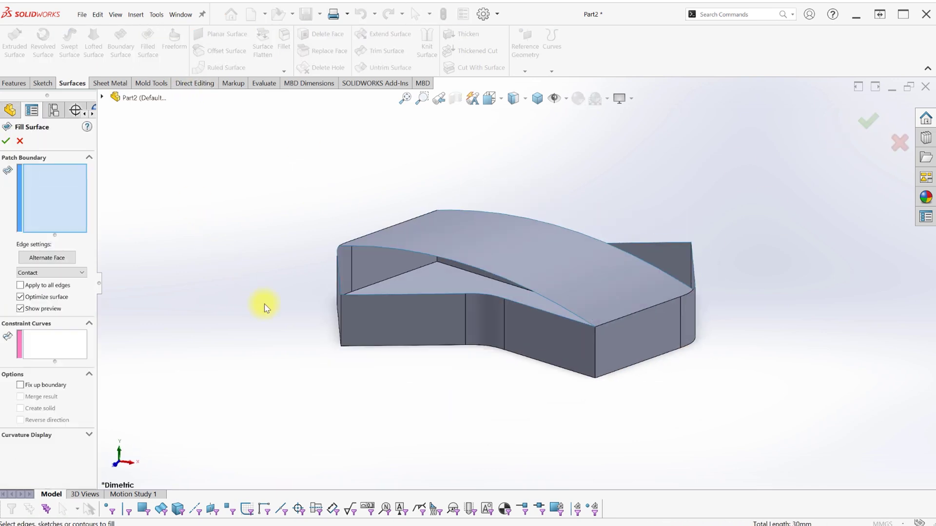
pyautogui.rightClick(409, 293)
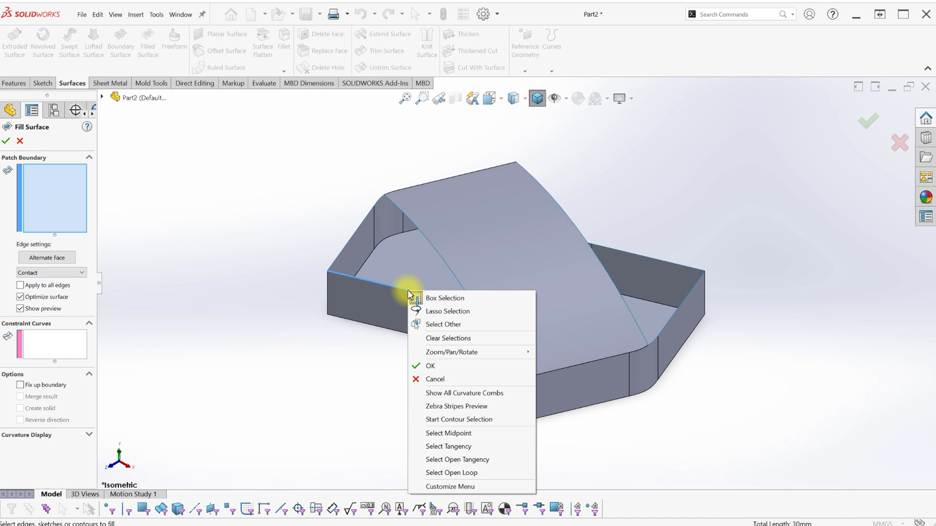
pyautogui.click(442, 461)
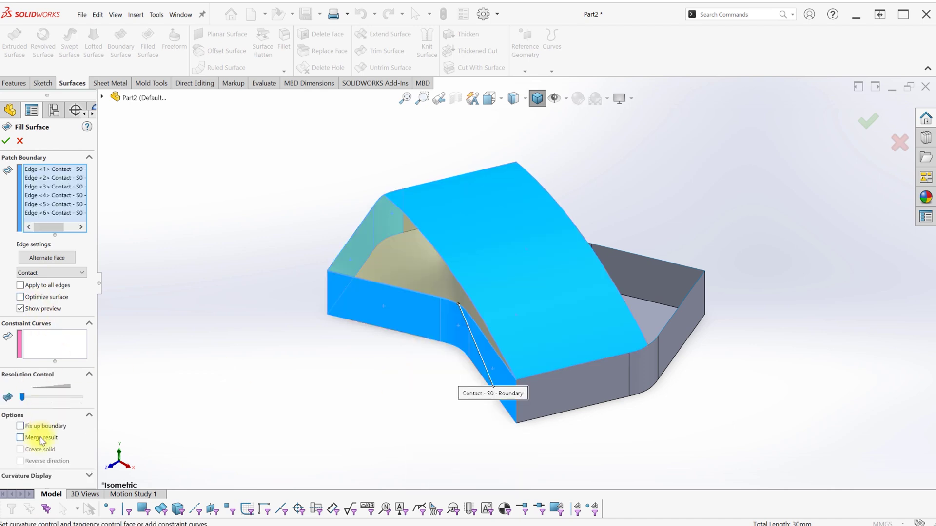
pyautogui.click(6, 140)
# Step: Switch the view's scene to a reflective one with a plain white background and check the filled patch's shading
pyautogui.moveTo(376, 390); pyautogui.dragTo(393, 380, button='middle')
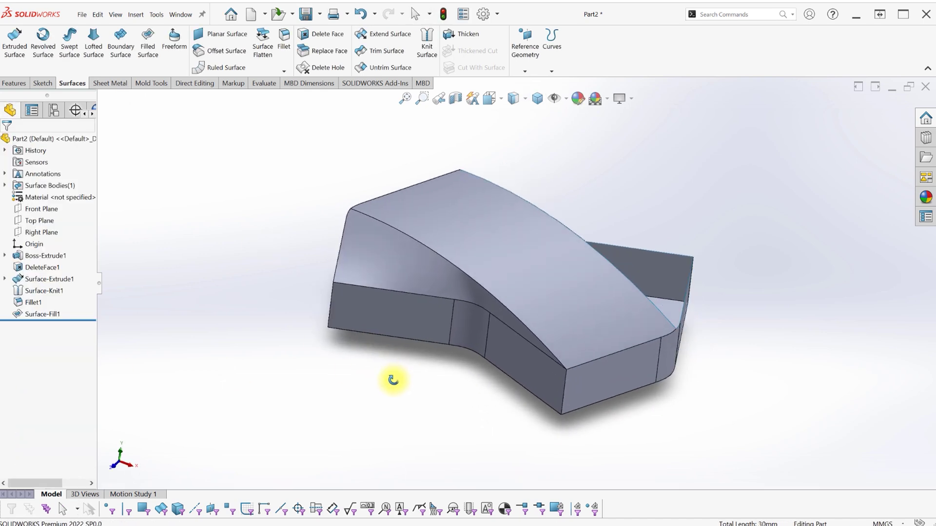
pyautogui.click(607, 98)
pyautogui.click(612, 129)
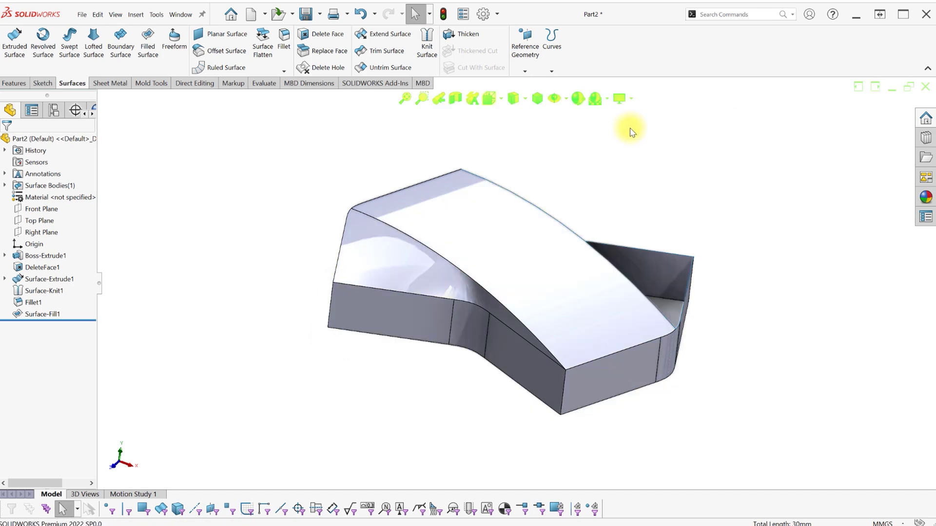
pyautogui.moveTo(627, 130); pyautogui.dragTo(621, 96, button='middle')
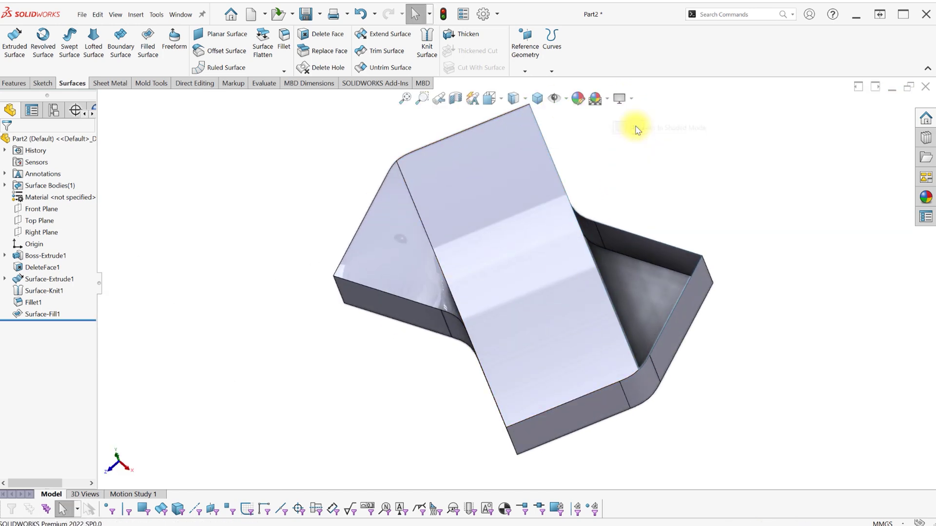
# Step: Fill the remaining opening beside the arched surface from its six open edges, merging the result into a solid body
pyautogui.click(538, 100)
pyautogui.click(147, 43)
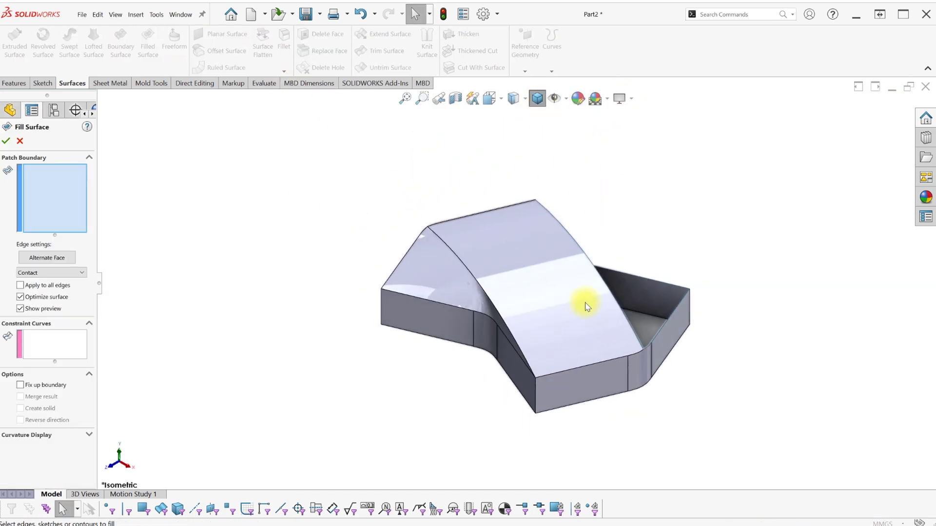
pyautogui.rightClick(651, 281)
pyautogui.click(682, 464)
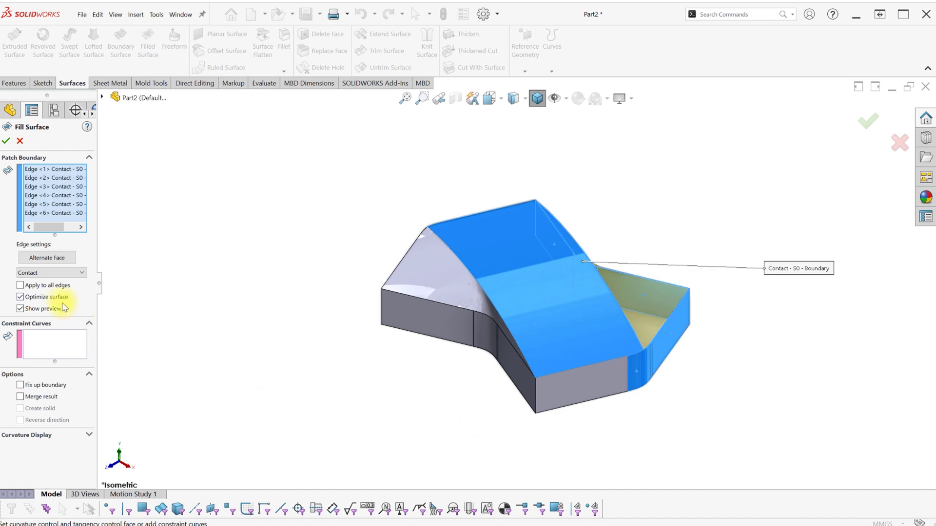
pyautogui.moveTo(135, 414); pyautogui.dragTo(276, 280, button='middle')
pyautogui.click(867, 121)
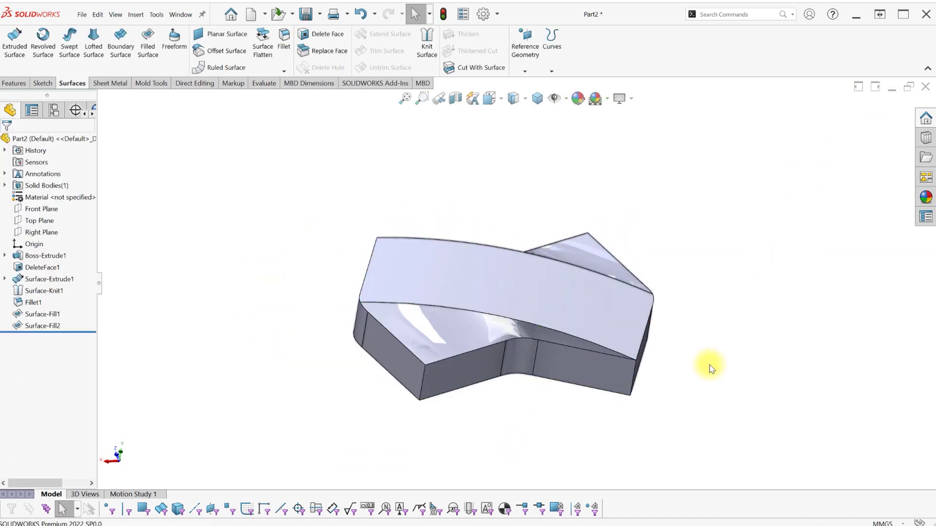
# Step: Fillet the outer upper edges of both filled patches with a 2 mm symmetric, circular profile
pyautogui.click(536, 99)
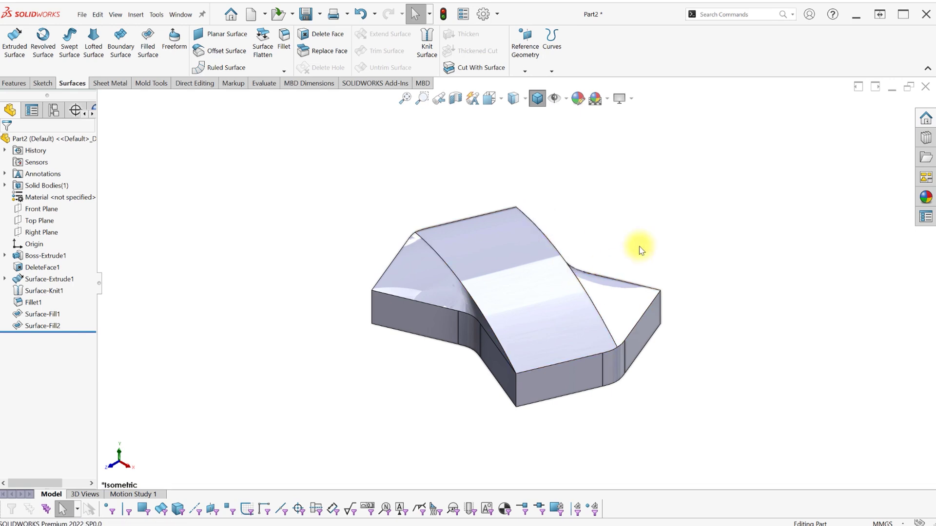
pyautogui.click(15, 83)
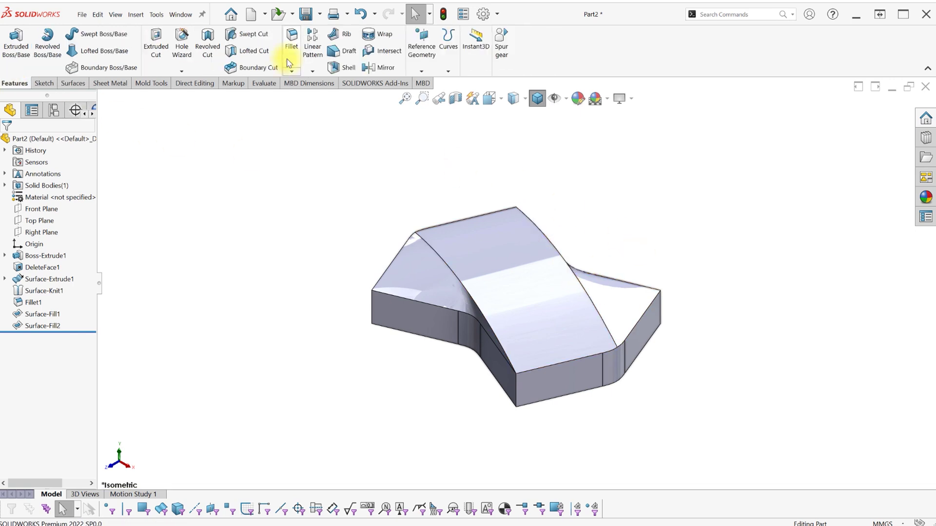
pyautogui.click(400, 298)
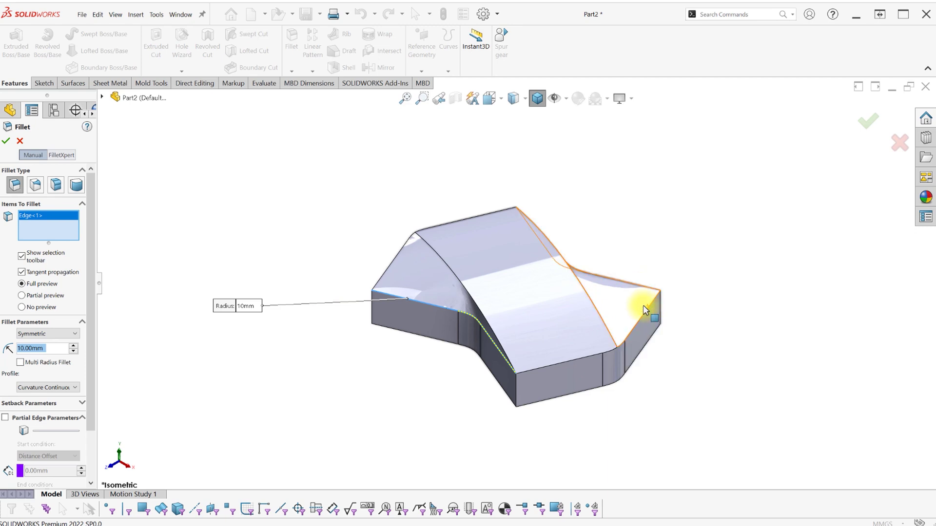
pyautogui.moveTo(645, 311); pyautogui.dragTo(490, 448, button='middle')
pyautogui.click(467, 370)
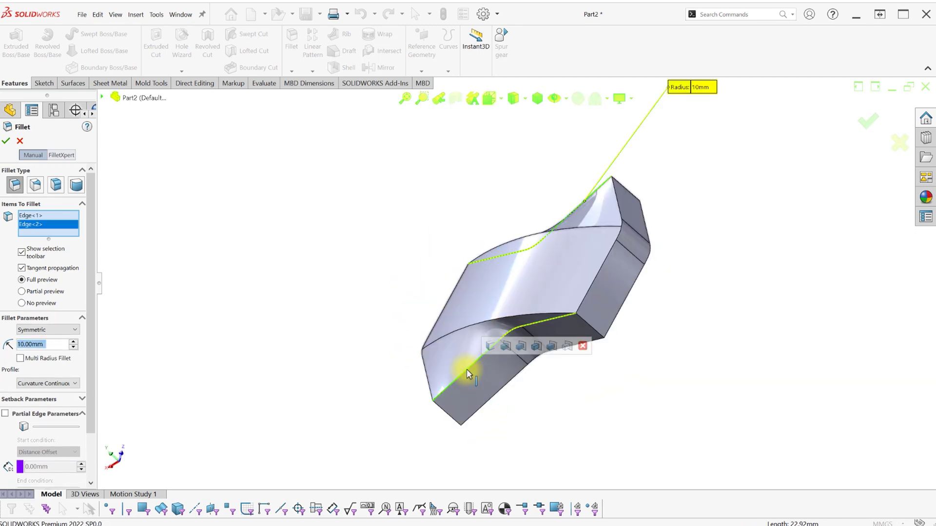
pyautogui.click(73, 383)
pyautogui.click(44, 393)
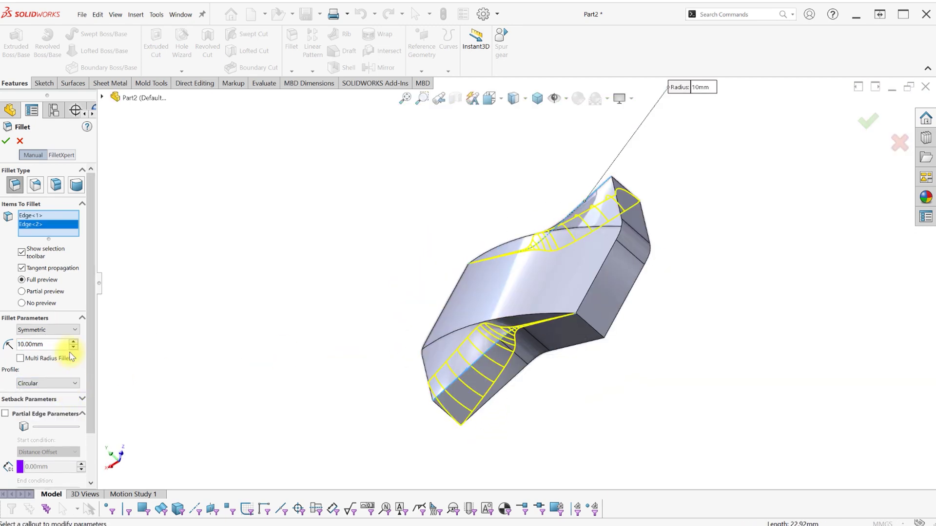
pyautogui.click(867, 121)
pyautogui.click(537, 98)
# Step: Add a 2 mm circular face fillet between the arched top face and the left filled patch
pyautogui.moveTo(547, 284); pyautogui.dragTo(393, 390, button='middle')
pyautogui.press('s')
pyautogui.click(431, 261)
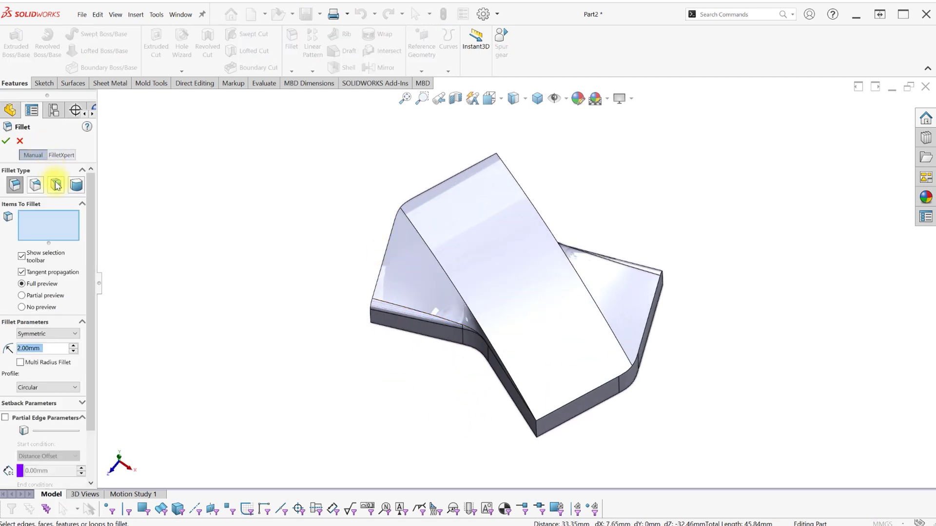
pyautogui.click(56, 185)
pyautogui.click(478, 272)
pyautogui.click(408, 288)
pyautogui.click(49, 358)
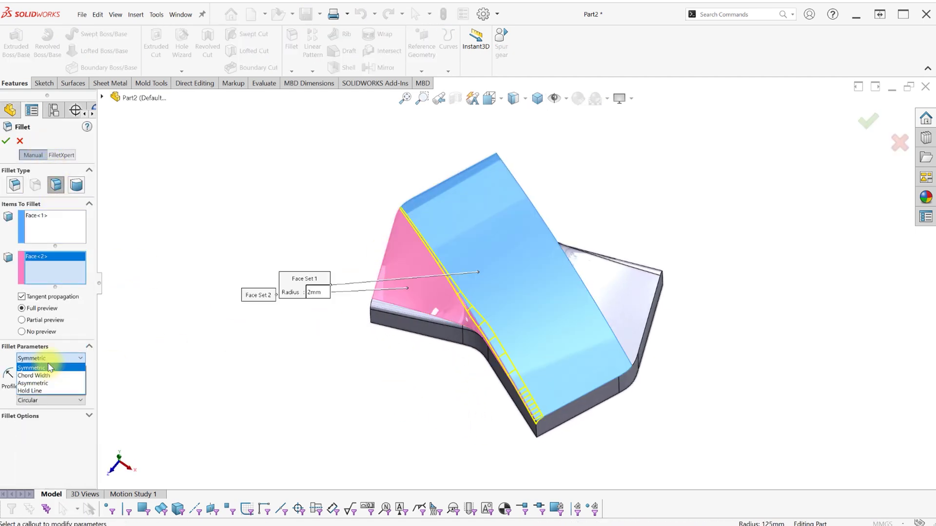
pyautogui.click(44, 385)
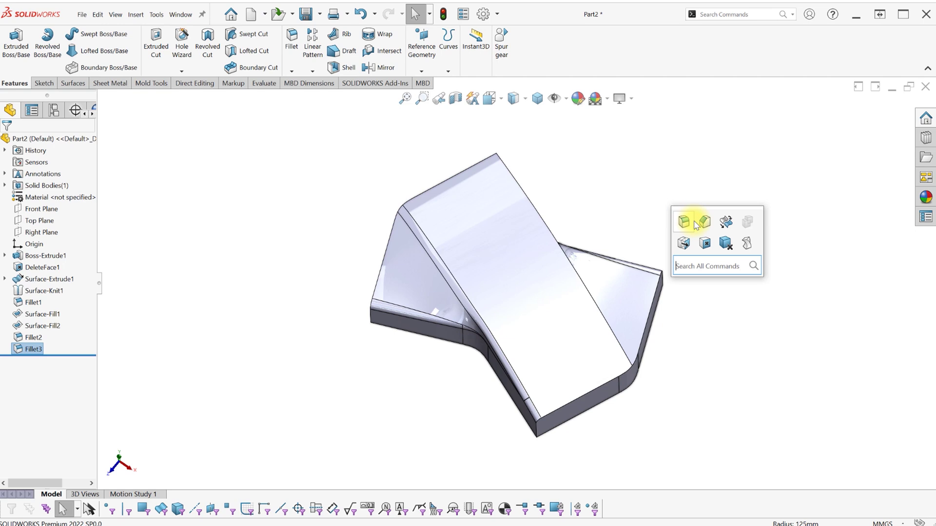
# Step: Add a 2 mm symmetric, circular face fillet between the arched top face and the opposite filled patch
pyautogui.click(685, 218)
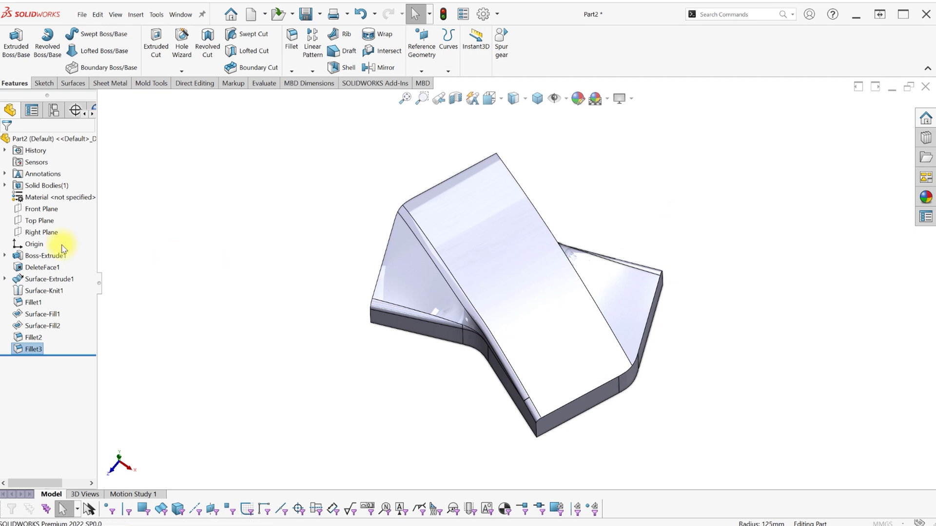
pyautogui.click(521, 271)
pyautogui.click(610, 295)
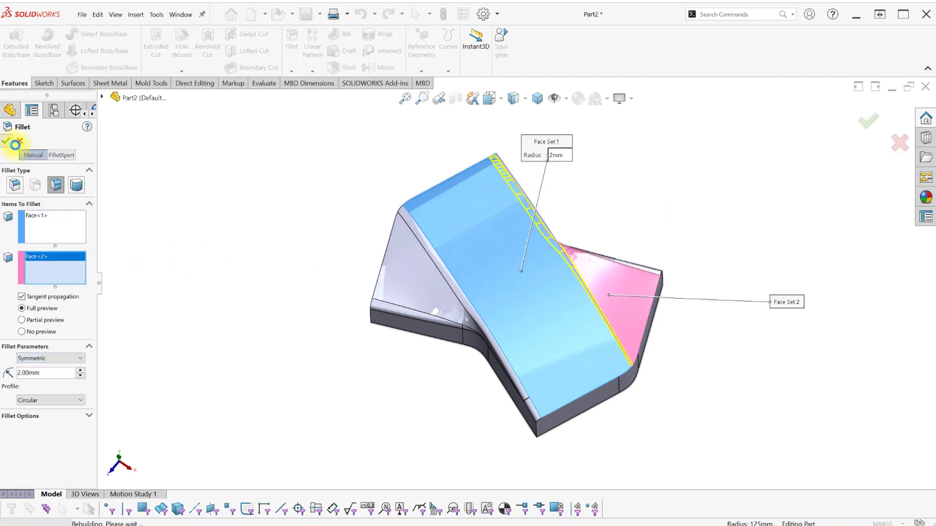
pyautogui.moveTo(622, 356); pyautogui.dragTo(138, 441, button='middle')
# Step: Open the last face fillet for editing, check its available fillet parameter methods and accept the definition
pyautogui.click(43, 326)
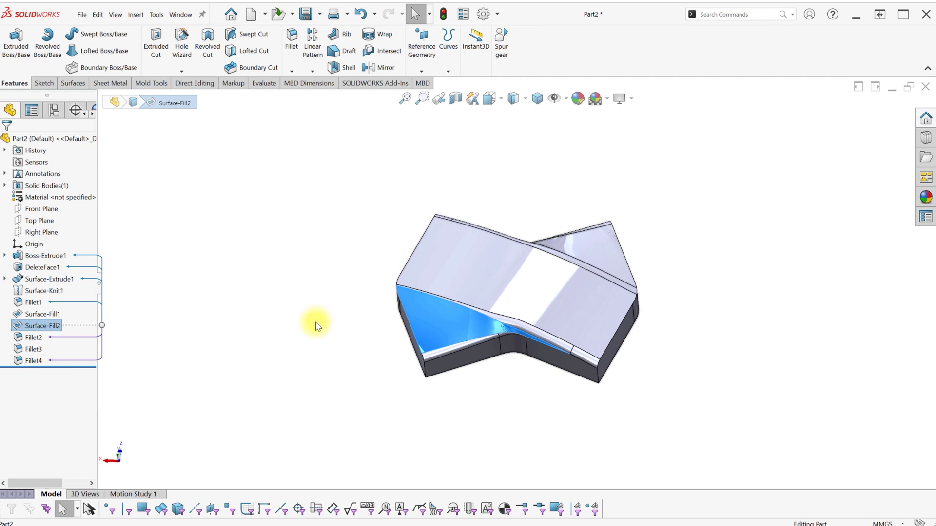
pyautogui.click(316, 323)
pyautogui.click(34, 361)
pyautogui.click(41, 329)
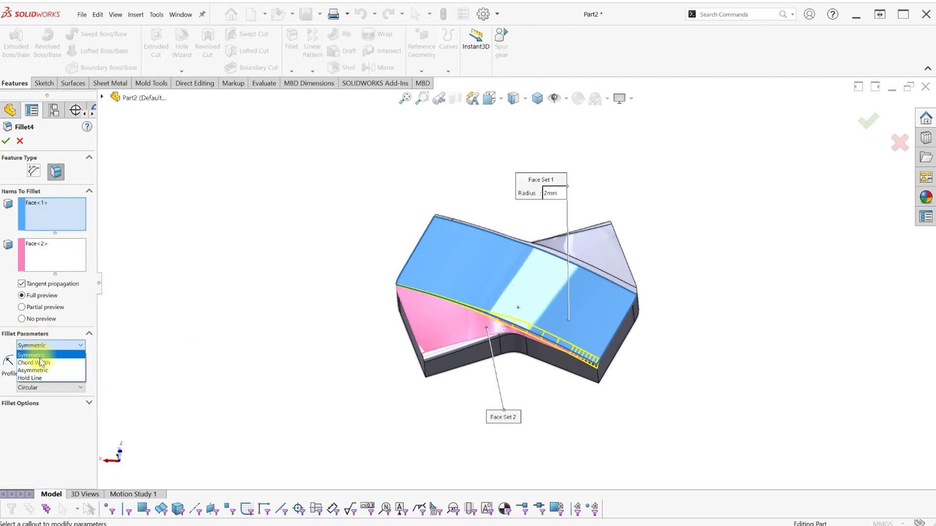
pyautogui.press('Return')
pyautogui.moveTo(470, 209); pyautogui.dragTo(678, 197, button='middle')
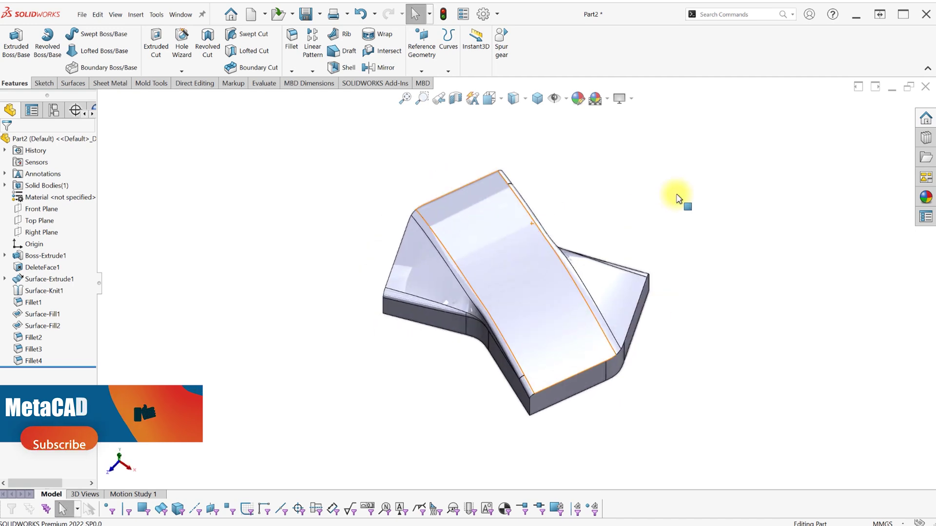
# Step: Sketch on the block's bottom face and convert the face's outline into sketch entities
pyautogui.moveTo(604, 285); pyautogui.dragTo(554, 117, button='middle')
pyautogui.click(567, 286)
pyautogui.click(586, 266)
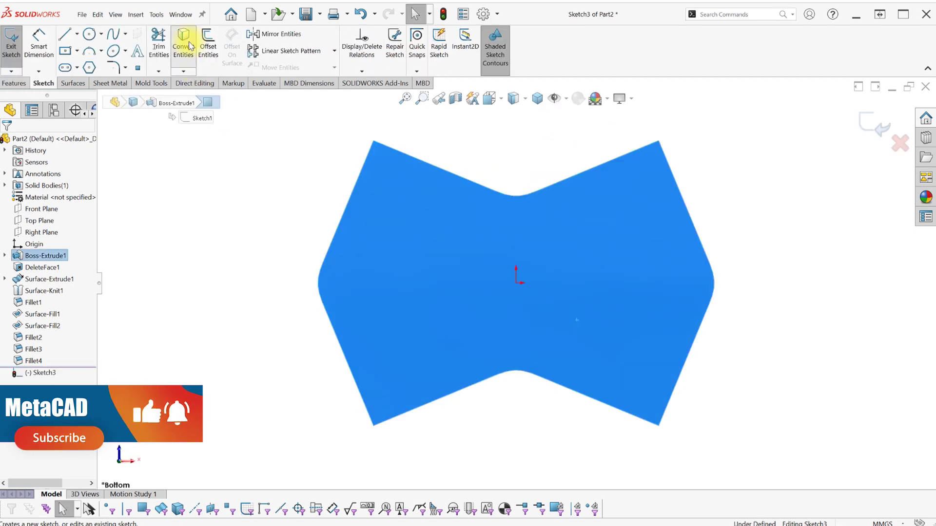
pyautogui.click(184, 43)
pyautogui.click(875, 124)
# Step: Fillet the two outer upper end edges of the block with a 1.5 mm symmetric, circular profile and tangent propagation
pyautogui.press('s')
pyautogui.click(673, 217)
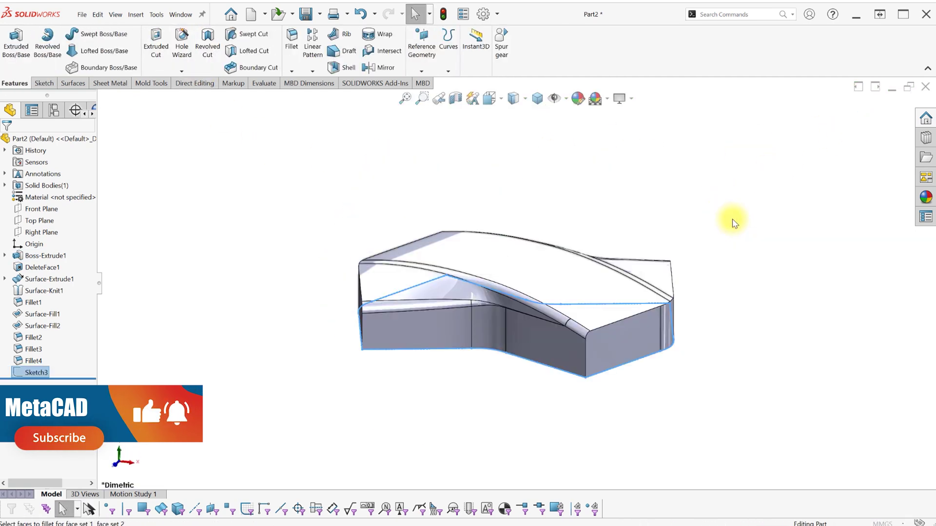
pyautogui.click(15, 184)
pyautogui.click(639, 316)
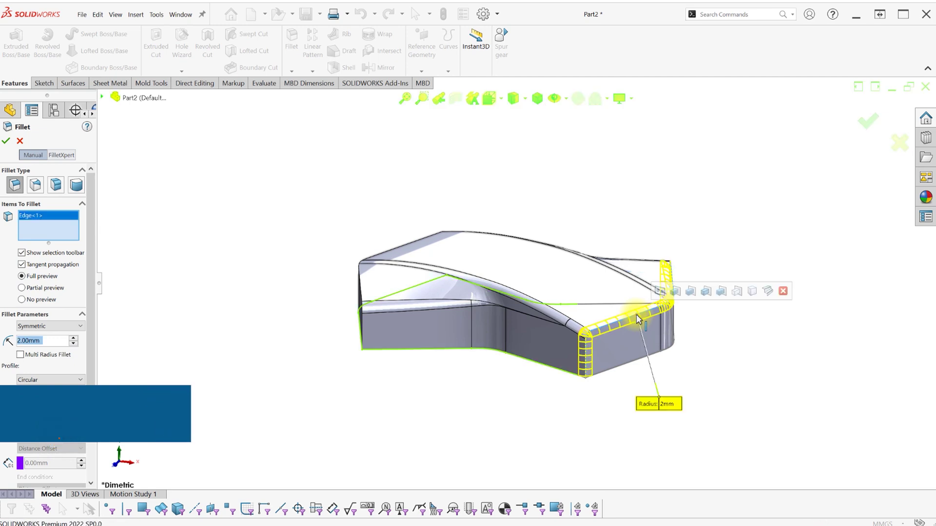
pyautogui.click(361, 288)
pyautogui.write('1.')
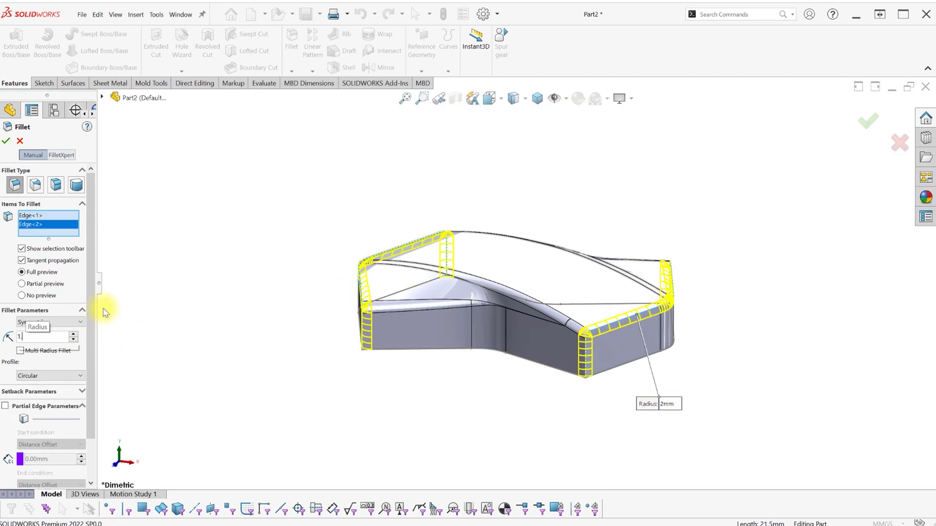
pyautogui.write('5')
pyautogui.press('Return')
pyautogui.press('Return')
# Step: Extrude the converted base outline blind 9.25 mm upward into the block, merging the result
pyautogui.click(537, 98)
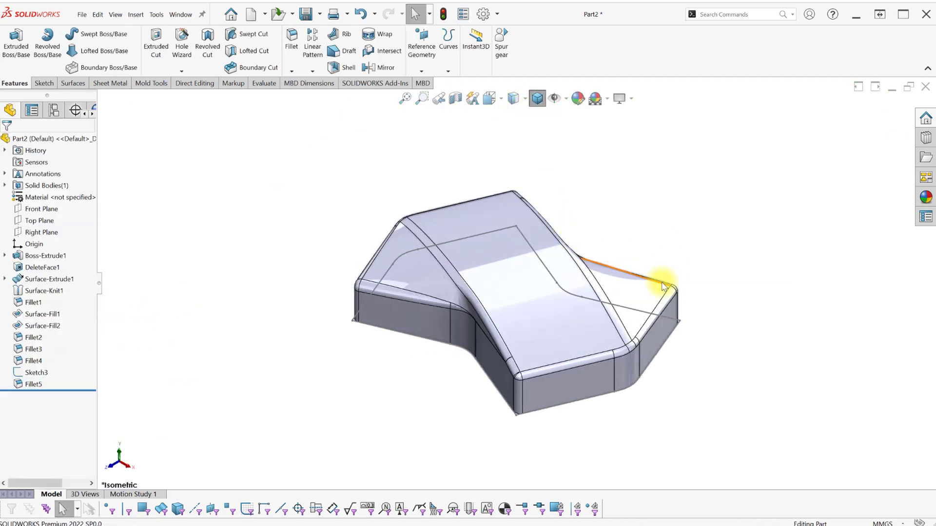
pyautogui.click(9, 47)
pyautogui.click(52, 197)
pyautogui.click(50, 206)
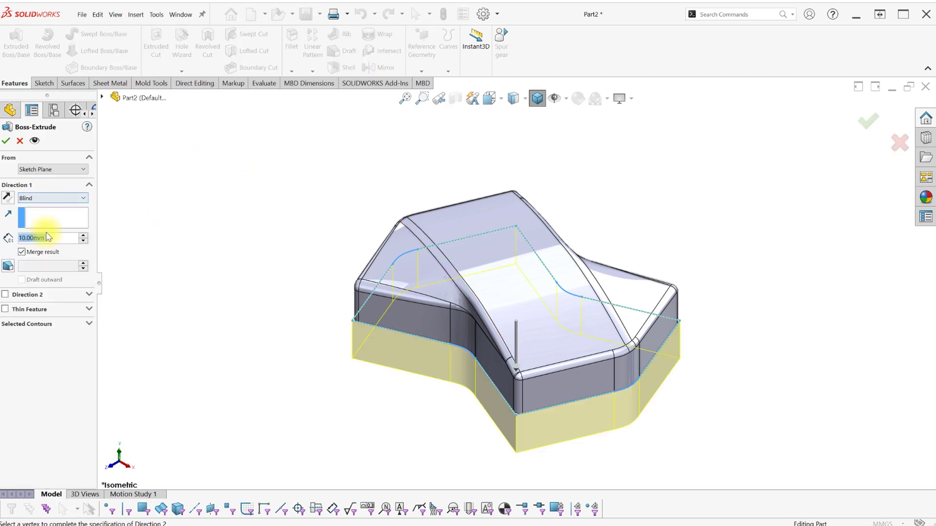
pyautogui.click(6, 197)
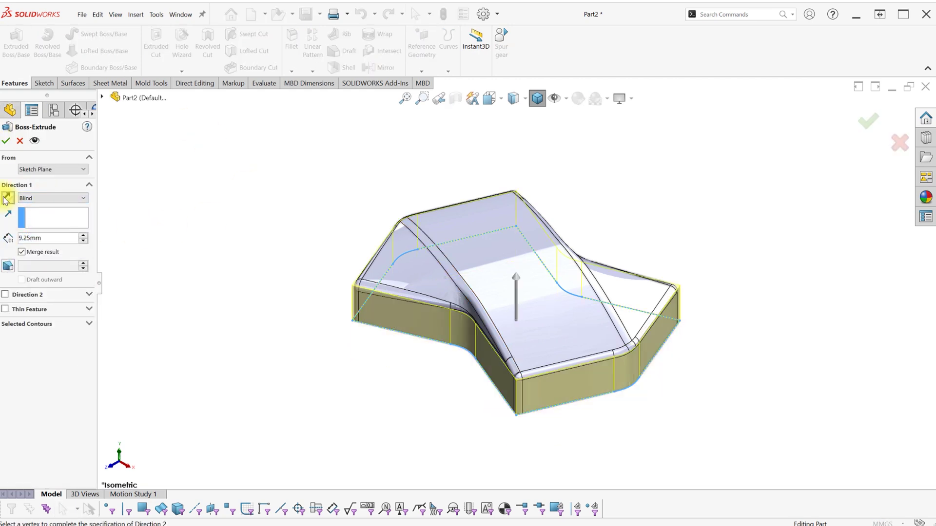
pyautogui.press('Return')
# Step: Circular-pattern the solid body about its vertical corner edge into four equally spaced instances over 360 degrees
pyautogui.moveTo(529, 147); pyautogui.dragTo(575, 365, button='middle')
pyautogui.hotkey('ctrl', '7')
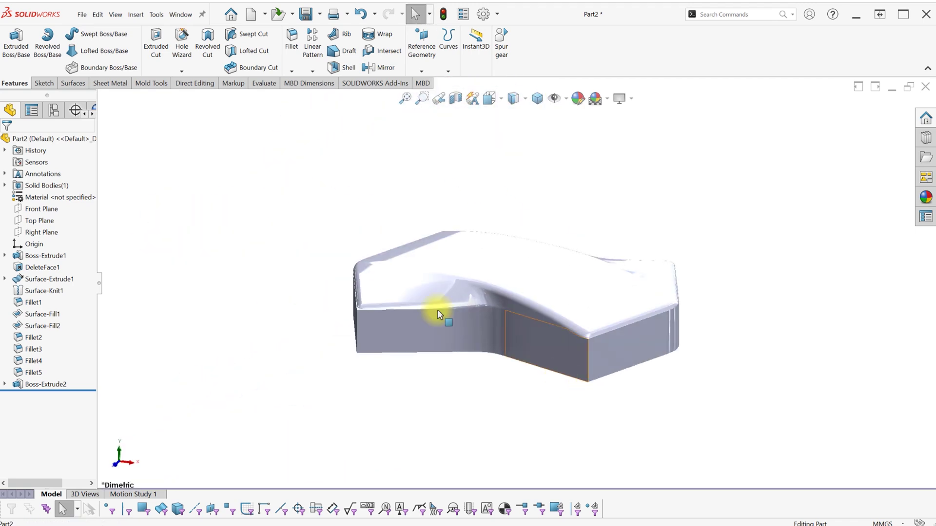
pyautogui.click(312, 71)
pyautogui.click(335, 87)
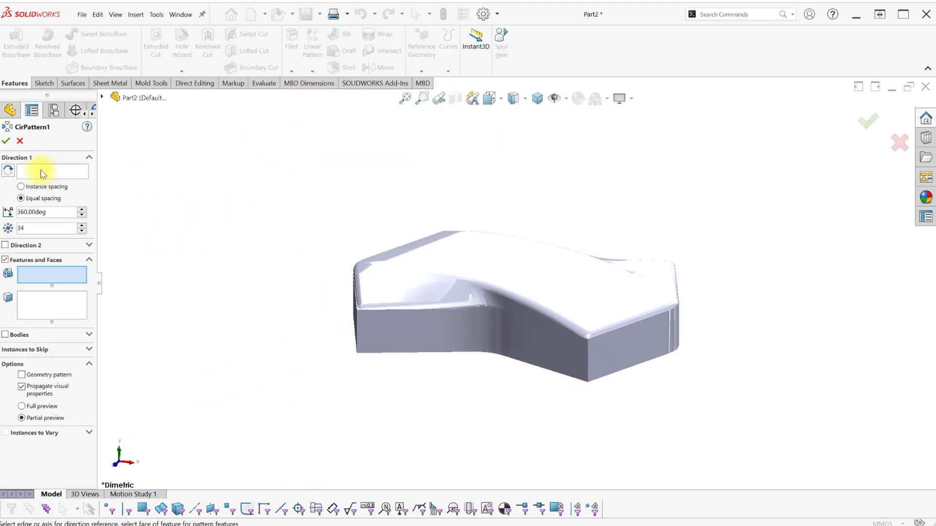
pyautogui.click(13, 334)
pyautogui.click(397, 327)
pyautogui.moveTo(396, 327); pyautogui.dragTo(513, 276, button='middle')
pyautogui.click(888, 122)
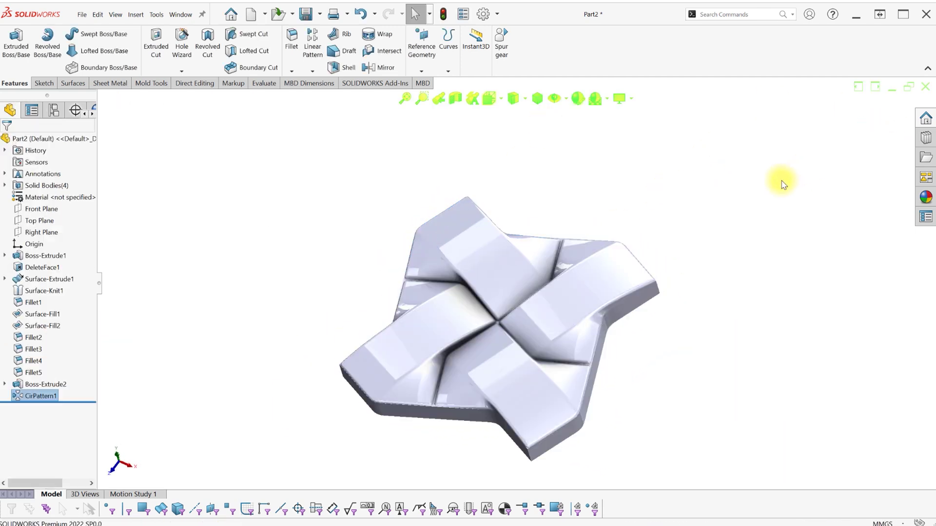
# Step: Combine the four patterned bodies into a single woven tile
pyautogui.moveTo(691, 255); pyautogui.dragTo(692, 274, button='middle')
pyautogui.press('s')
pyautogui.click(780, 296)
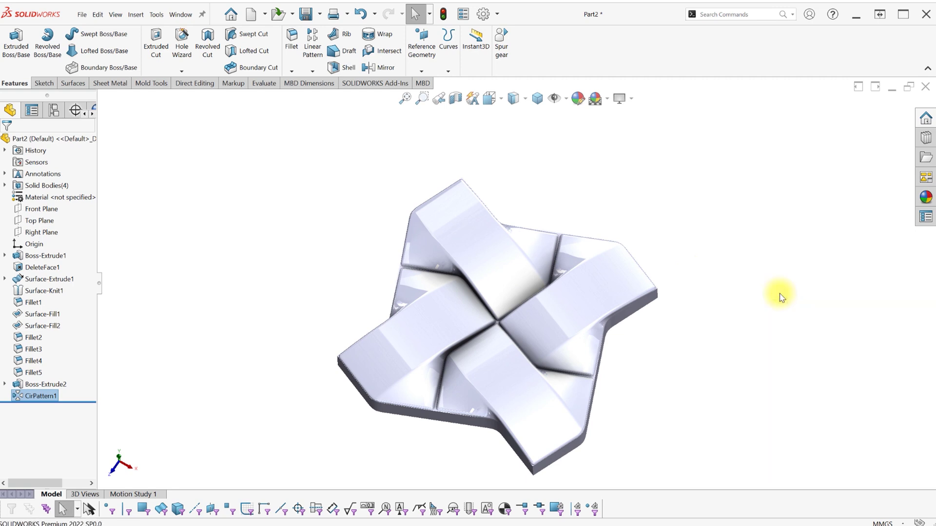
pyautogui.click(580, 289)
pyautogui.click(484, 266)
pyautogui.click(434, 324)
pyautogui.click(517, 373)
pyautogui.press('Return')
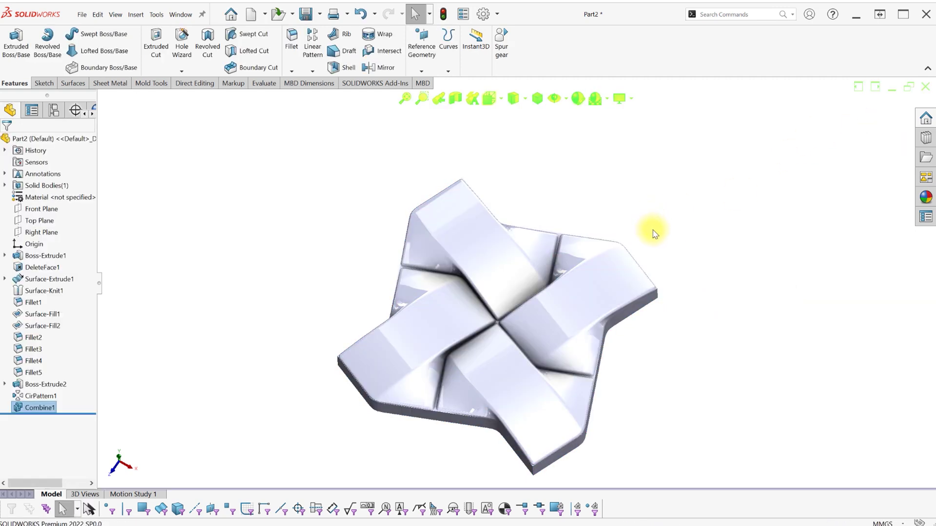
# Step: Make one copy of the combined tile, translated from a vertex on one side to the matching vertex on the opposite side
pyautogui.moveTo(654, 167); pyautogui.dragTo(652, 223, button='middle')
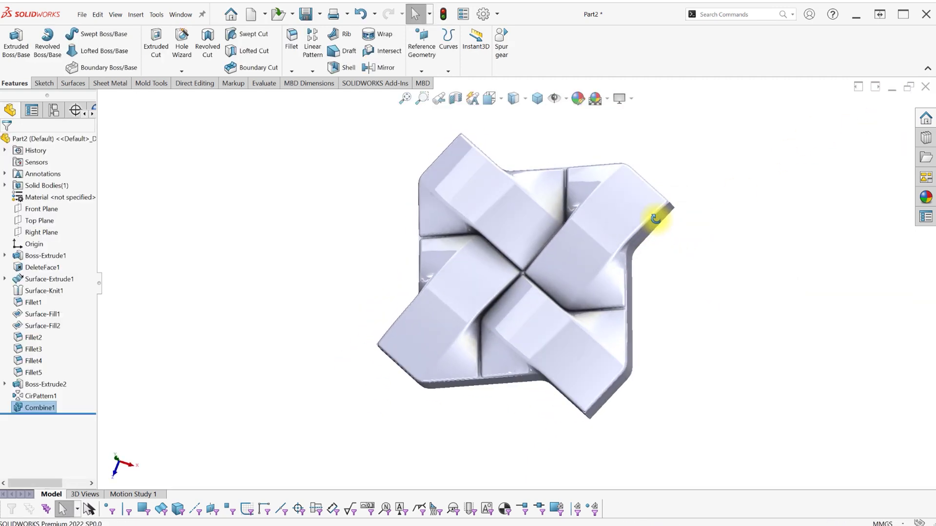
pyautogui.press('s')
pyautogui.click(711, 272)
pyautogui.click(579, 260)
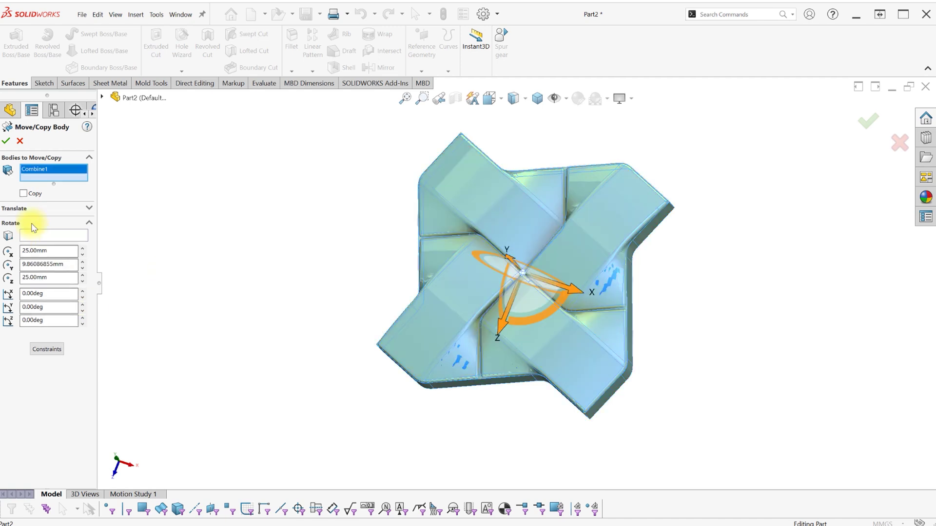
pyautogui.click(20, 208)
pyautogui.click(23, 194)
pyautogui.moveTo(305, 239); pyautogui.dragTo(570, 199, button='middle')
pyautogui.click(394, 211)
pyautogui.click(605, 202)
pyautogui.moveTo(591, 234); pyautogui.dragTo(740, 308, button='middle')
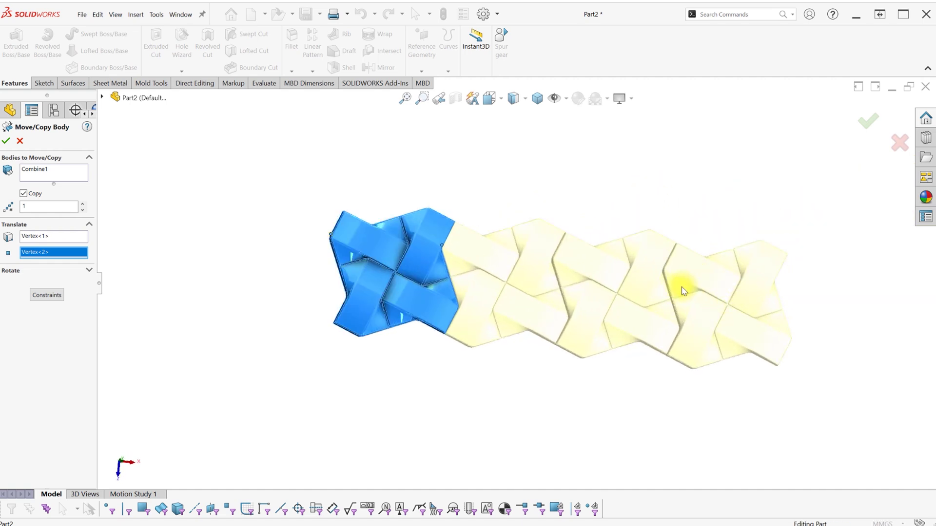
pyautogui.click(870, 121)
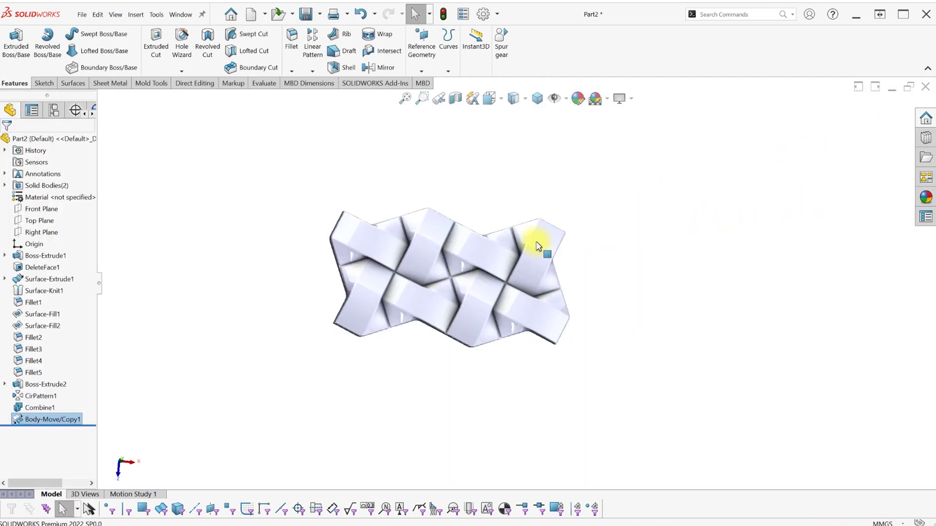
# Step: Copy both tiles once perpendicular to their row, translating from a vertex on the upper edge to the matching one on the lower edge
pyautogui.scroll(-2, 421, 271)
pyautogui.press('s')
pyautogui.click(481, 279)
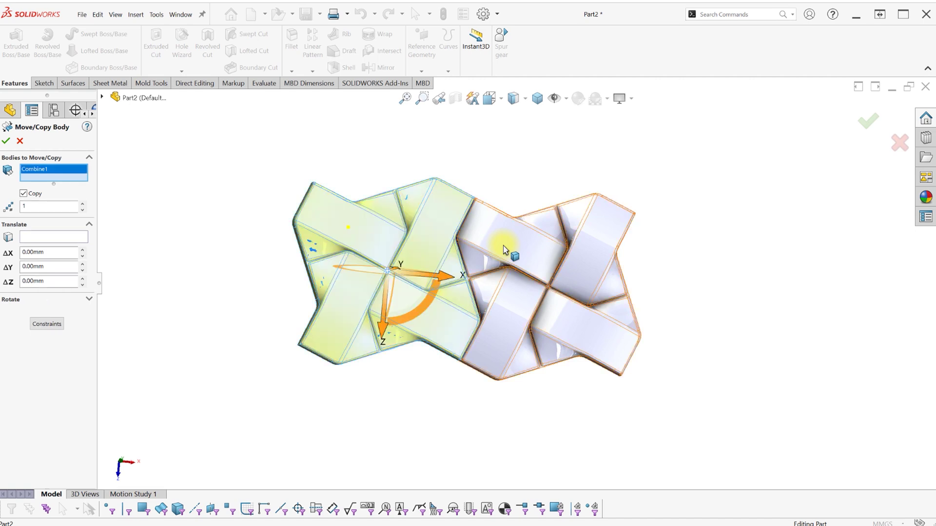
pyautogui.click(59, 238)
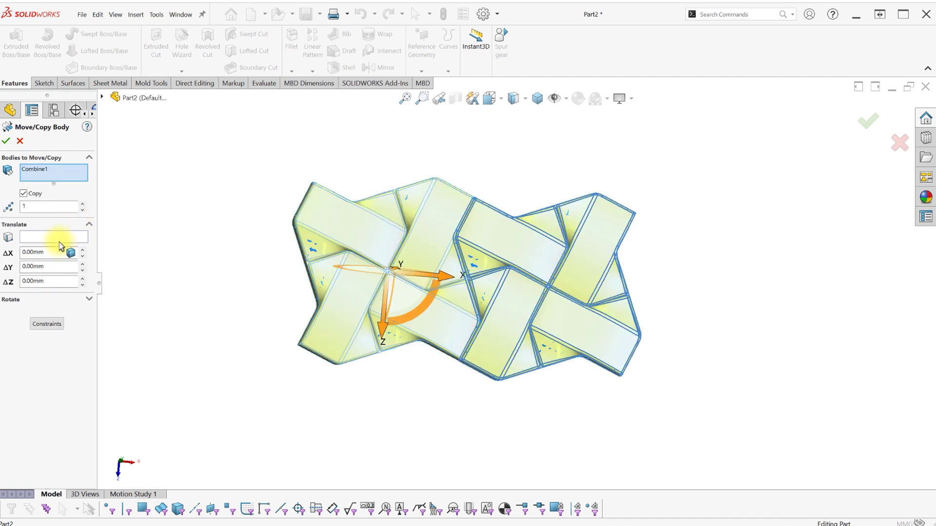
pyautogui.moveTo(352, 190); pyautogui.dragTo(286, 265, button='middle')
pyautogui.click(347, 195)
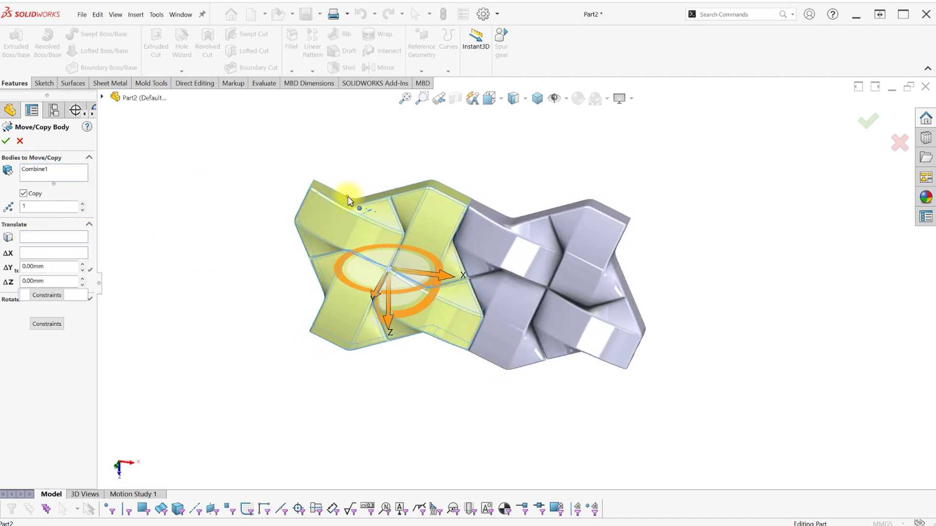
pyautogui.moveTo(349, 297); pyautogui.dragTo(348, 209, button='middle')
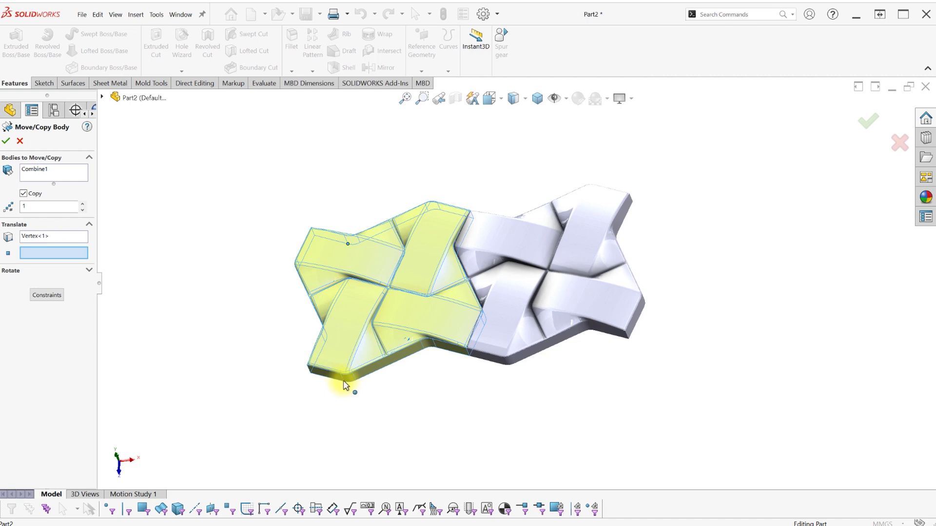
pyautogui.click(344, 385)
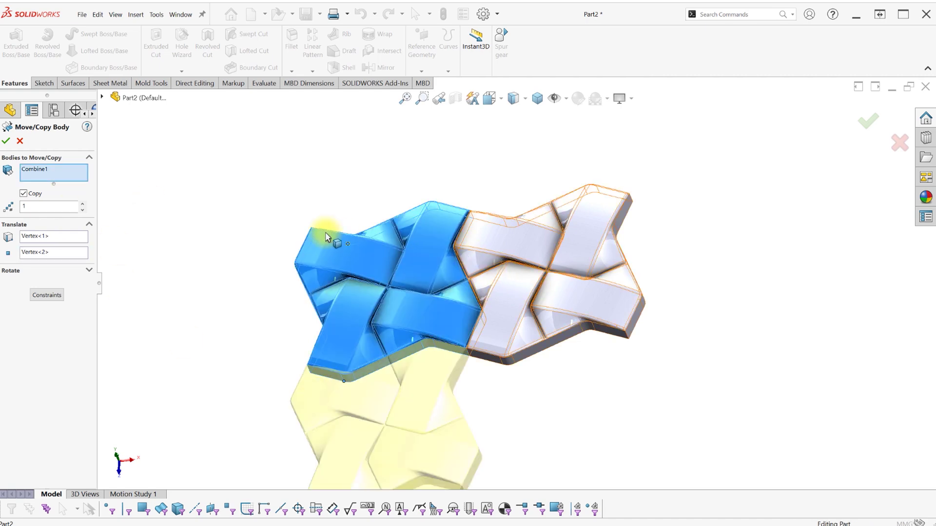
pyautogui.click(451, 228)
pyautogui.press('Return')
pyautogui.moveTo(711, 245); pyautogui.dragTo(552, 271, button='middle')
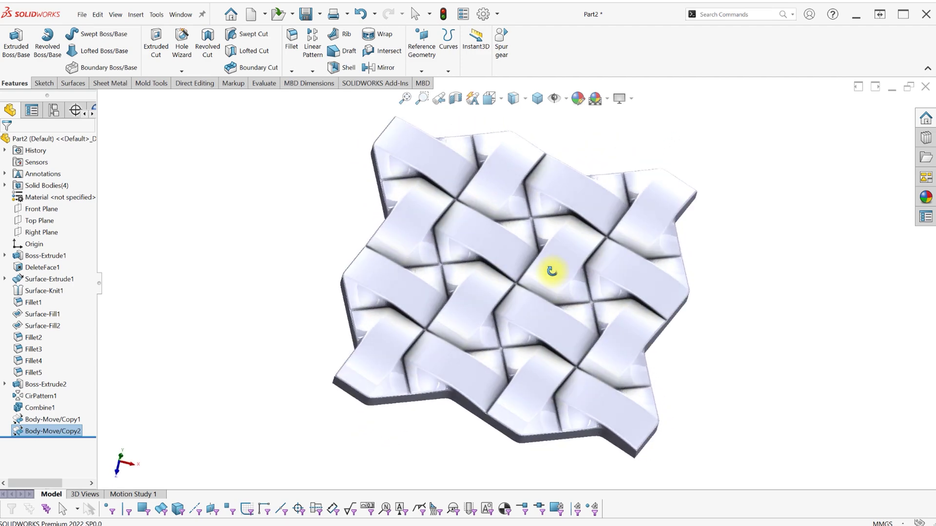
# Step: Edit the first tile copy feature and set its number of copies to 4
pyautogui.click(66, 422)
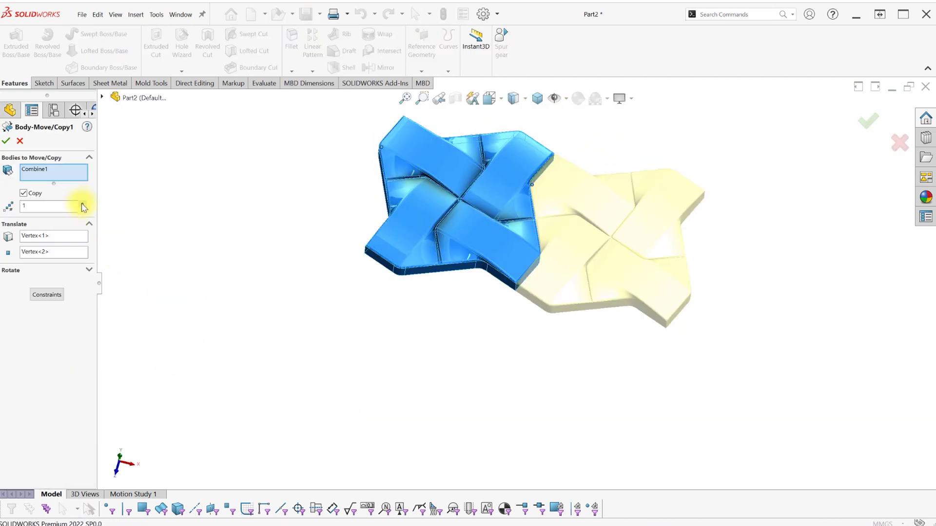
pyautogui.click(82, 204)
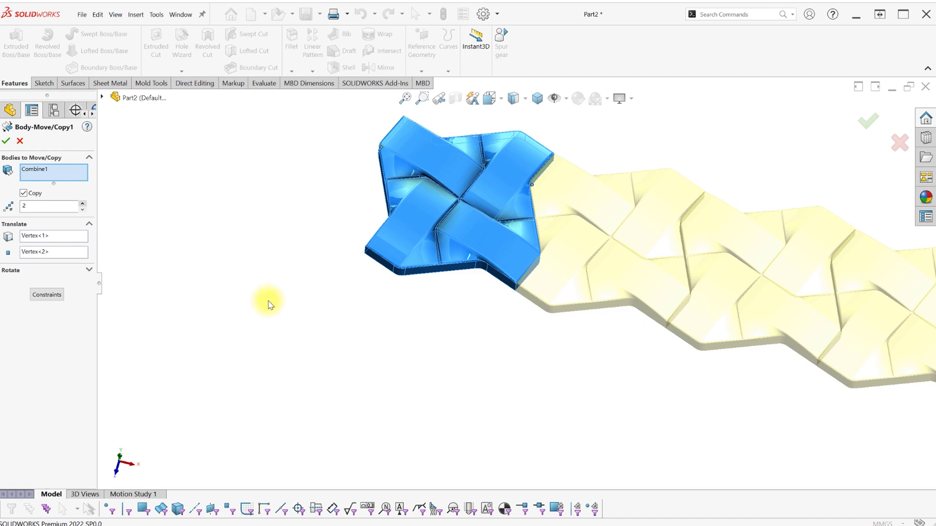
pyautogui.keyDown('ctrl'); pyautogui.moveTo(424, 334); pyautogui.dragTo(271, 341, button='middle'); pyautogui.keyUp('ctrl')
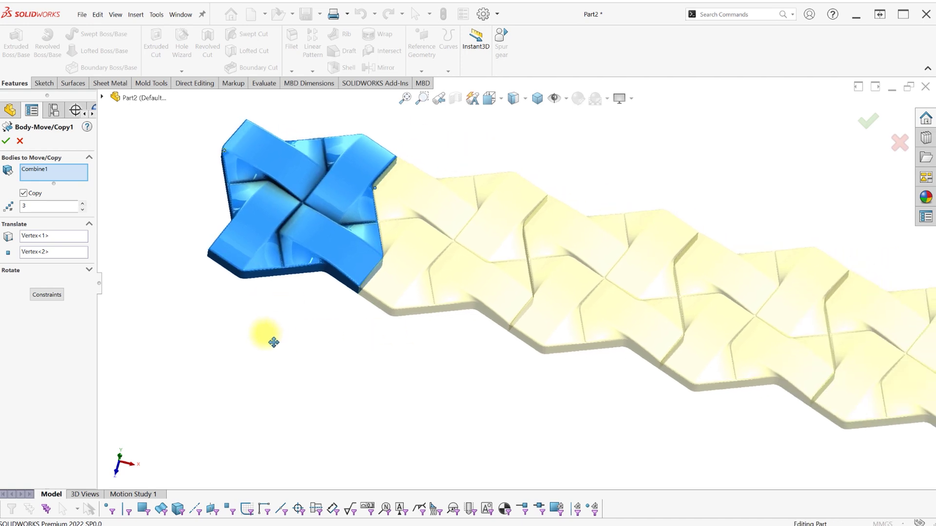
pyautogui.click(9, 143)
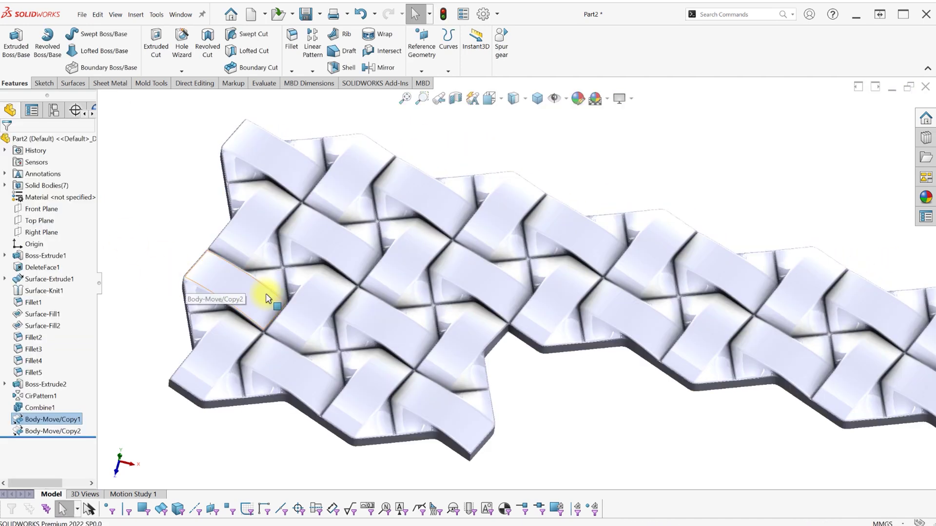
# Step: Edit the second tile copy feature and add the remaining tiles of the first row to its bodies
pyautogui.click(60, 430)
pyautogui.click(80, 401)
pyautogui.click(755, 351)
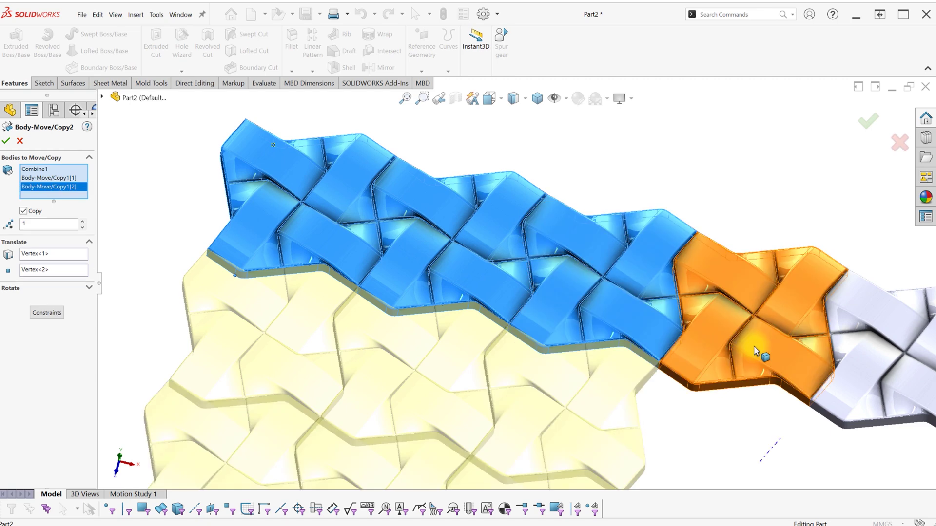
pyautogui.click(665, 325)
pyautogui.scroll(4, 666, 326)
pyautogui.click(688, 330)
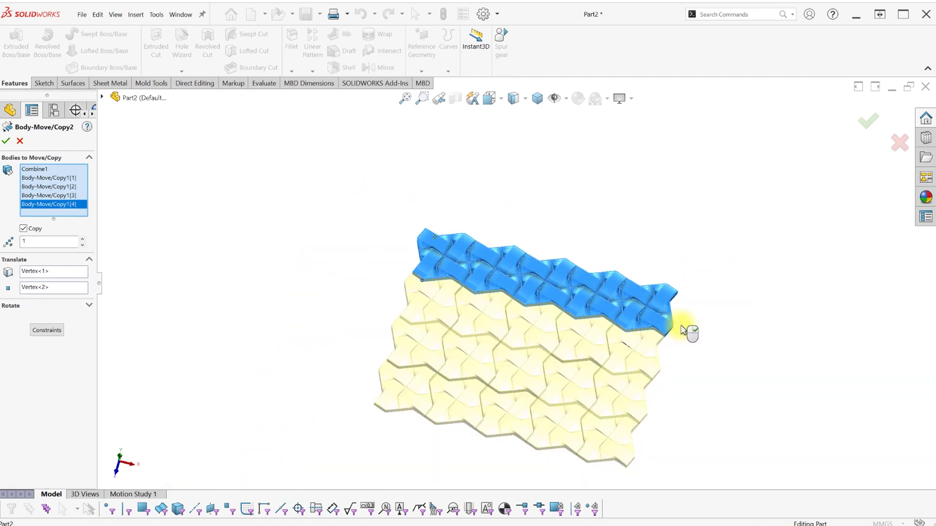
# Step: Set the row copy feature's number of copies to 5 and apply it
pyautogui.moveTo(596, 349); pyautogui.dragTo(520, 254, button='middle')
pyautogui.click(81, 239)
pyautogui.click(82, 239)
pyautogui.click(81, 239)
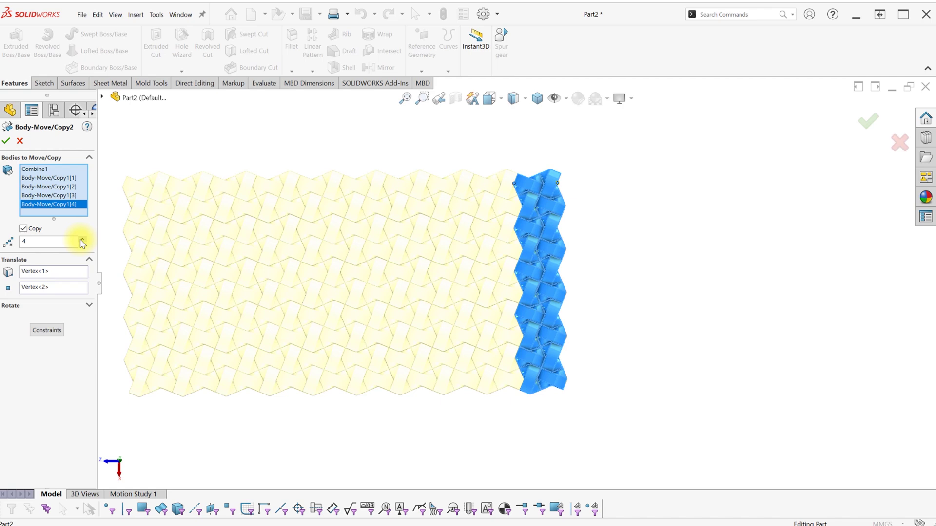
pyautogui.click(6, 141)
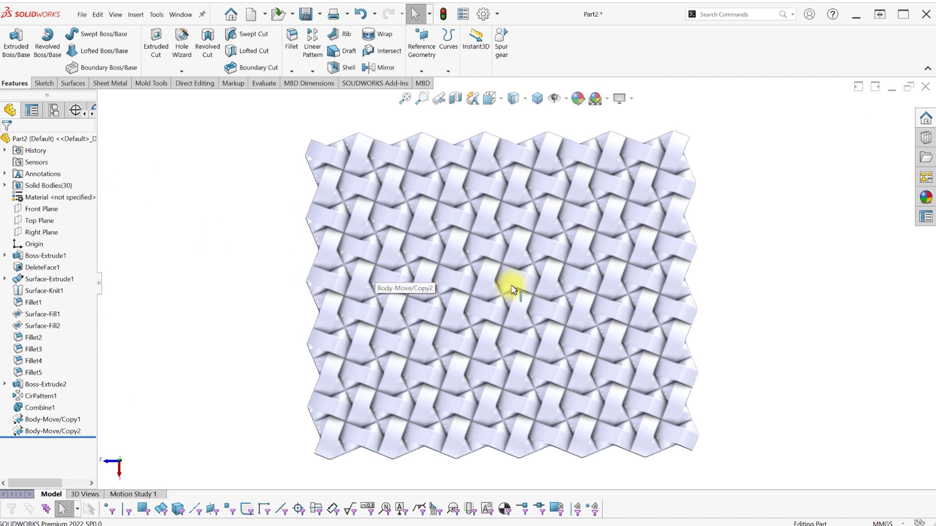
# Step: Combine all the panel's tile bodies into one solid using the Add operation
pyautogui.moveTo(512, 288); pyautogui.dragTo(675, 226, button='middle')
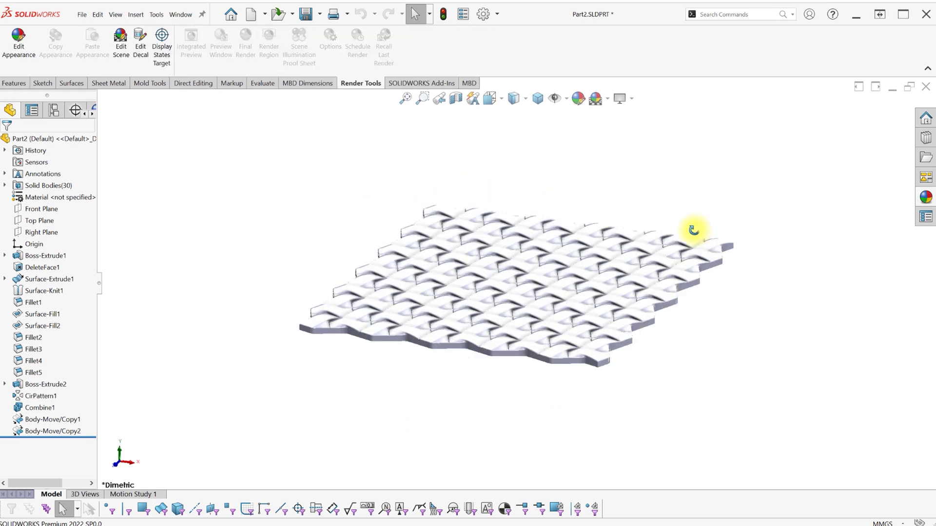
pyautogui.moveTo(693, 230); pyautogui.dragTo(721, 129, button='middle')
pyautogui.press('s')
pyautogui.click(798, 155)
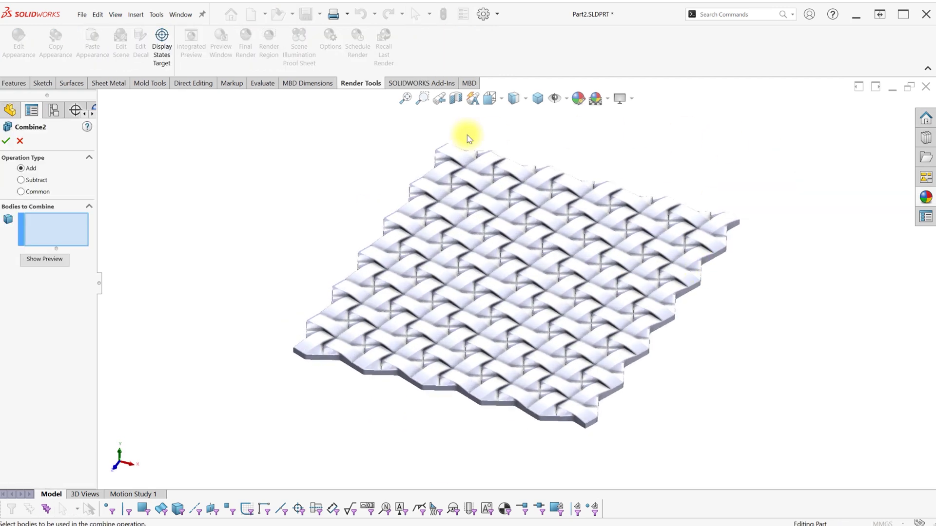
pyautogui.moveTo(231, 121); pyautogui.dragTo(789, 440)
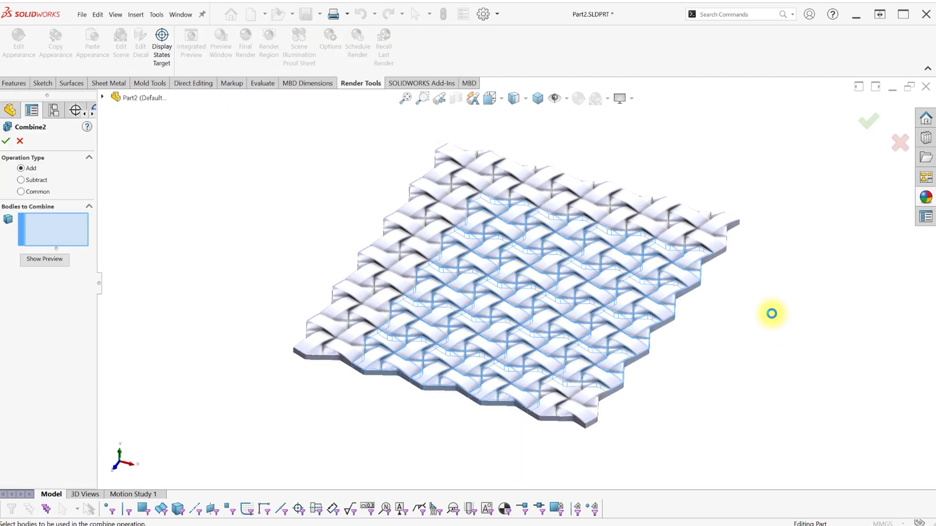
pyautogui.rightClick(862, 135)
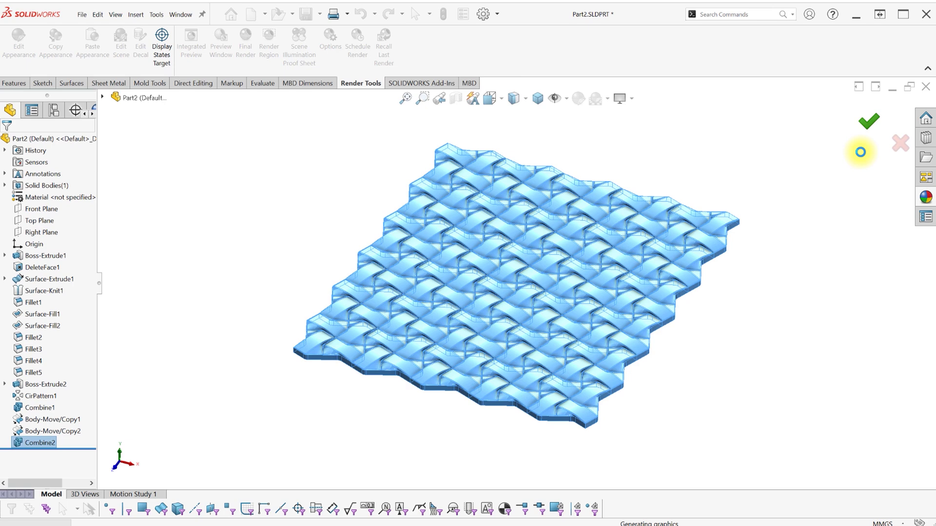
# Step: Start a Flex feature in Bending mode on the combined panel and set the bend angle to 360 degrees
pyautogui.moveTo(776, 281); pyautogui.dragTo(777, 310, button='middle')
pyautogui.click(14, 84)
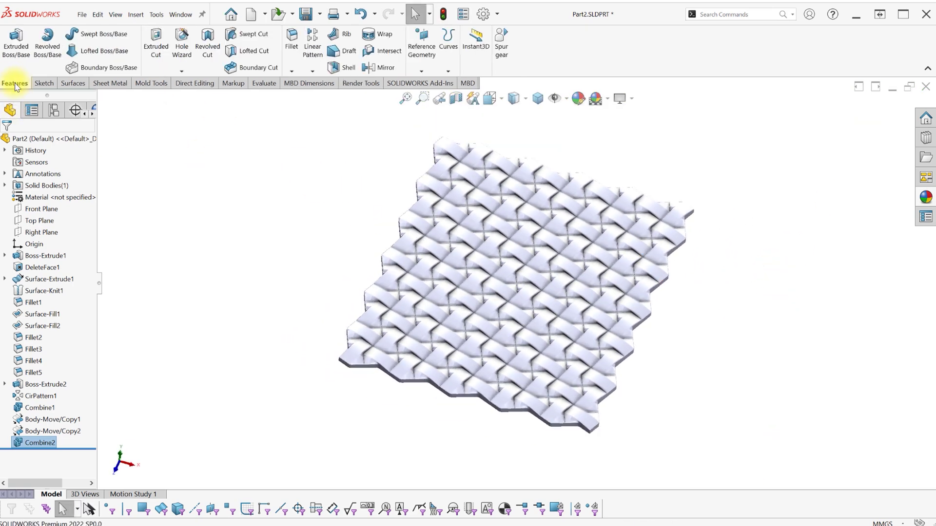
pyautogui.write('sflex')
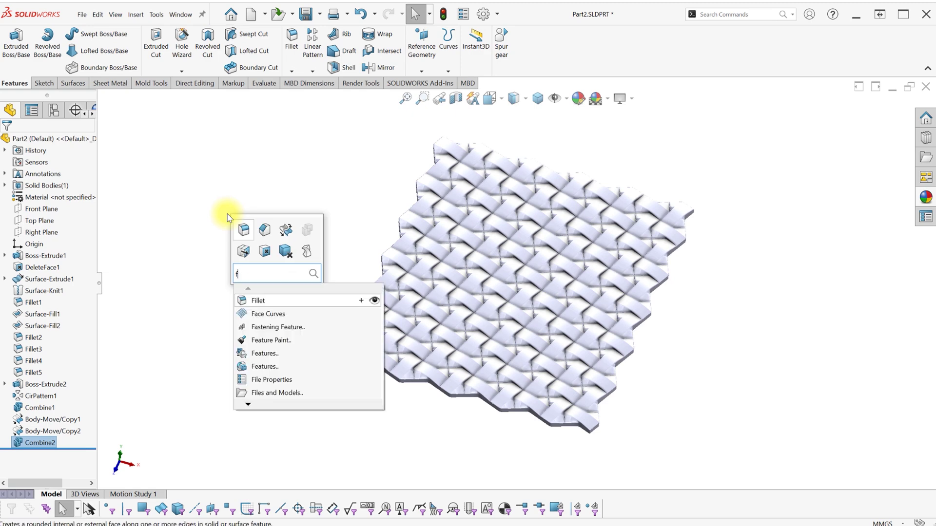
pyautogui.press('Return')
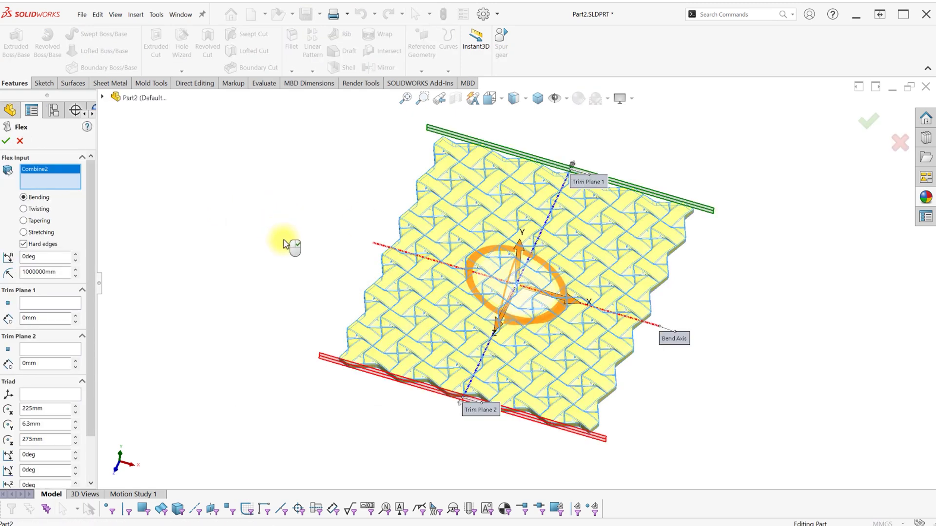
pyautogui.moveTo(284, 241); pyautogui.dragTo(242, 165, button='middle')
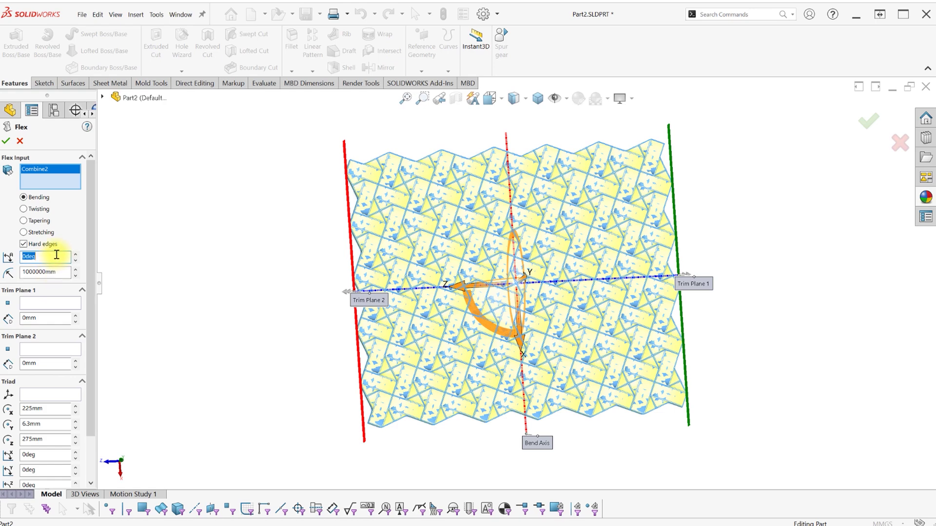
pyautogui.press('Return')
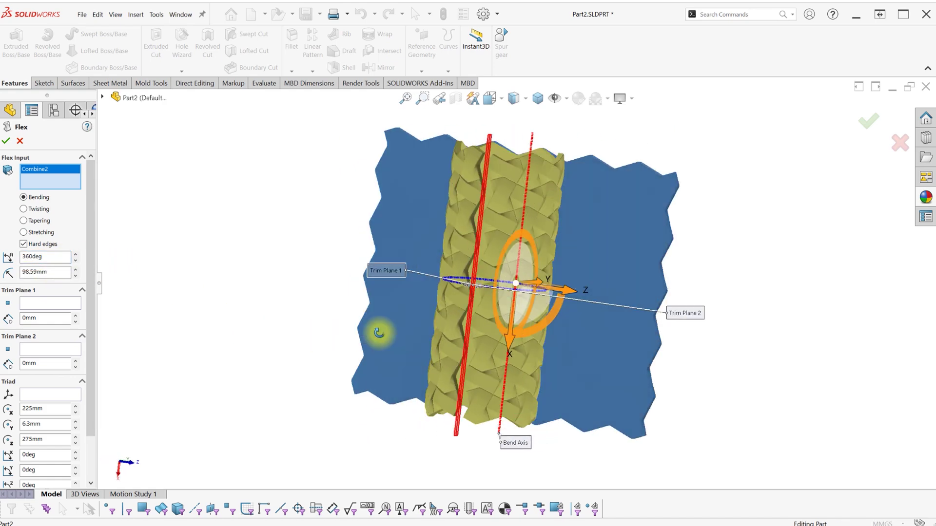
# Step: Set the bend radius to 95.6 mm and apply the Flex to roll the panel into a tube
pyautogui.moveTo(378, 389); pyautogui.dragTo(454, 287, button='middle')
pyautogui.scroll(4, 454, 286)
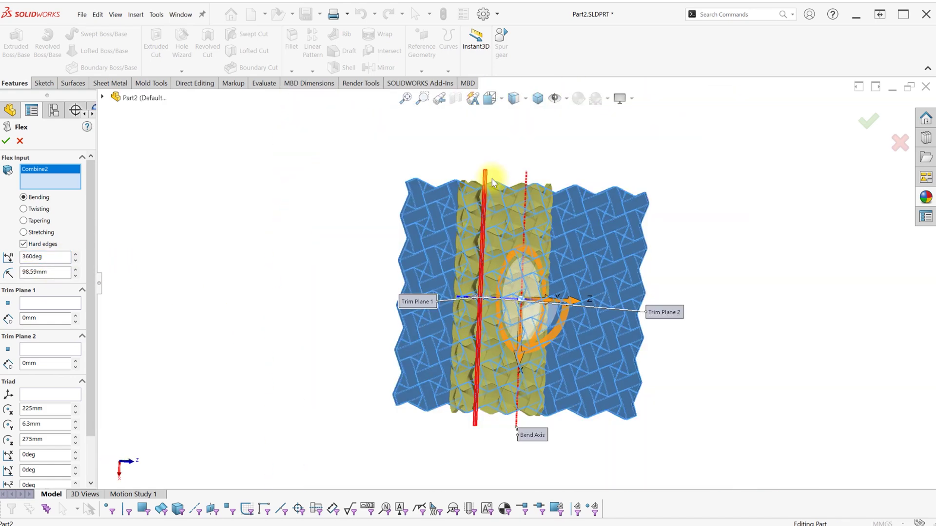
pyautogui.moveTo(493, 180); pyautogui.dragTo(499, 88, button='middle')
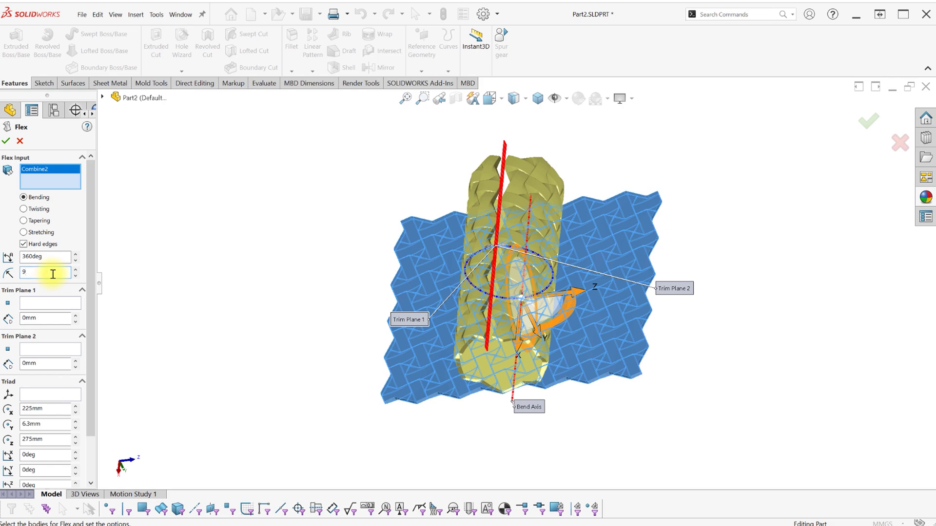
pyautogui.write('95.6')
pyautogui.press('Return')
pyautogui.moveTo(529, 190); pyautogui.dragTo(553, 246, button='middle')
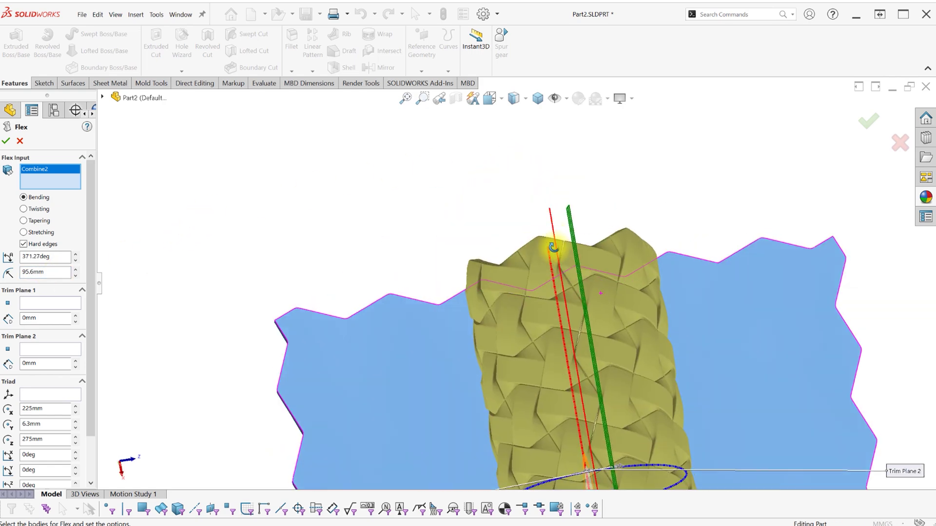
pyautogui.scroll(3, 552, 251)
pyautogui.moveTo(553, 266); pyautogui.dragTo(558, 317, button='right')
pyautogui.scroll(-1, 746, 248)
pyautogui.moveTo(617, 323); pyautogui.dragTo(616, 243, button='middle')
pyautogui.click(870, 123)
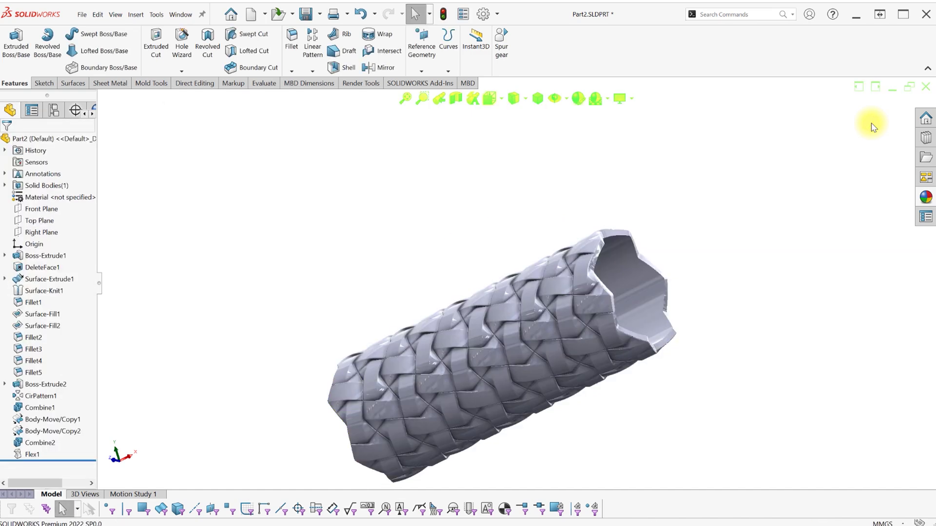
# Step: Create a reference axis through the tube's inner cylindrical face
pyautogui.moveTo(817, 177); pyautogui.dragTo(566, 168, button='middle')
pyautogui.click(421, 49)
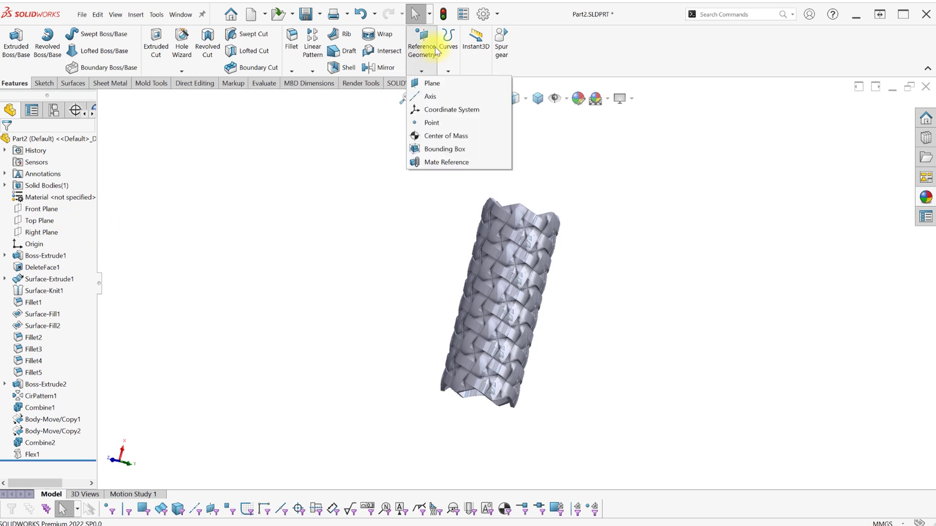
pyautogui.click(429, 94)
pyautogui.click(487, 234)
pyautogui.click(6, 141)
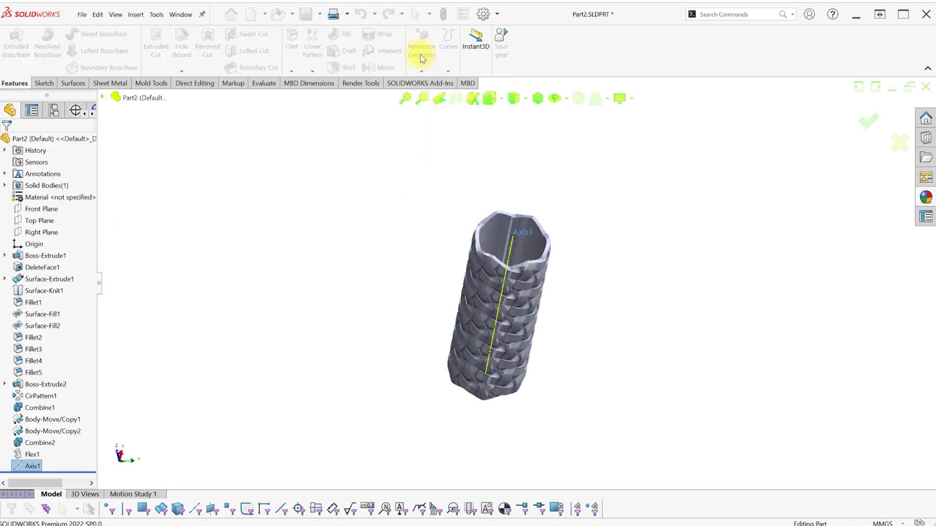
# Step: Create a reference plane coincident with the tube's axis and the origin
pyautogui.click(419, 48)
pyautogui.click(429, 79)
pyautogui.click(103, 97)
pyautogui.click(141, 204)
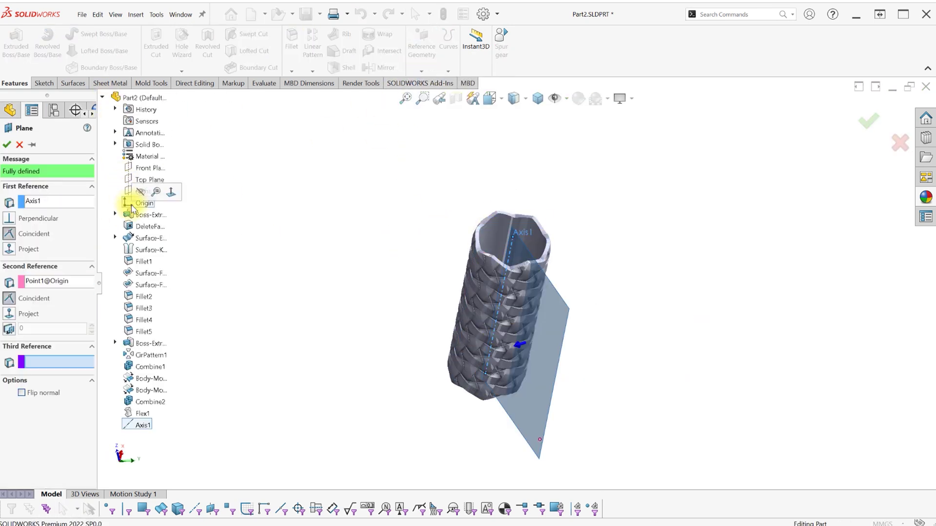
pyautogui.click(6, 145)
# Step: Start a sketch on the new plane and draw a four-line profile about 118 mm high over the tube's right end, based on the axis
pyautogui.moveTo(368, 272)
pyautogui.mouseDown(button='middle')
pyautogui.moveTo(426, 218)
pyautogui.moveTo(595, 244)
pyautogui.mouseUp(button='middle')
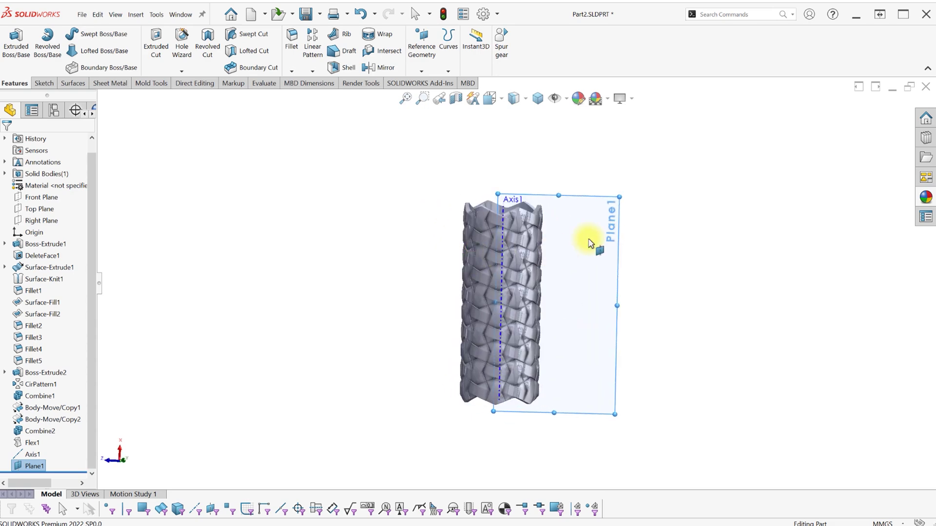
pyautogui.click(595, 244)
pyautogui.click(632, 211)
pyautogui.press('s')
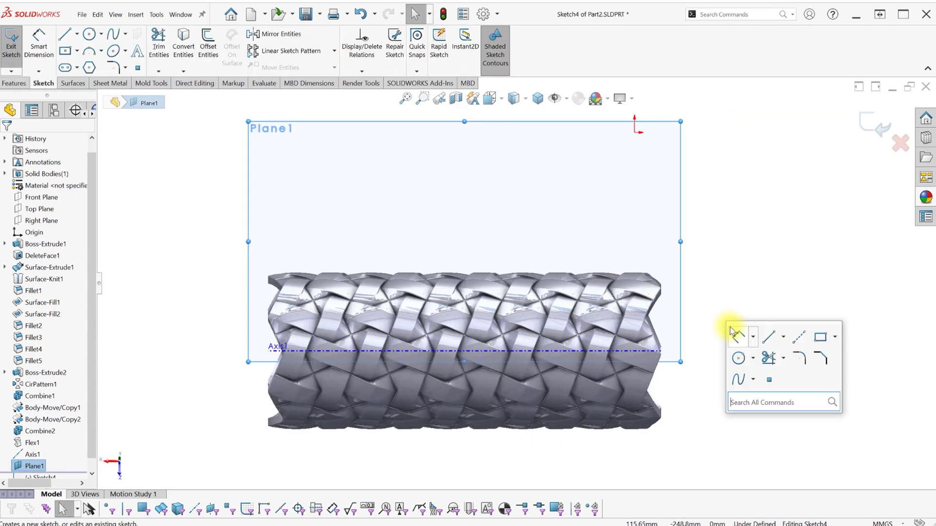
pyautogui.click(817, 339)
pyautogui.press('l')
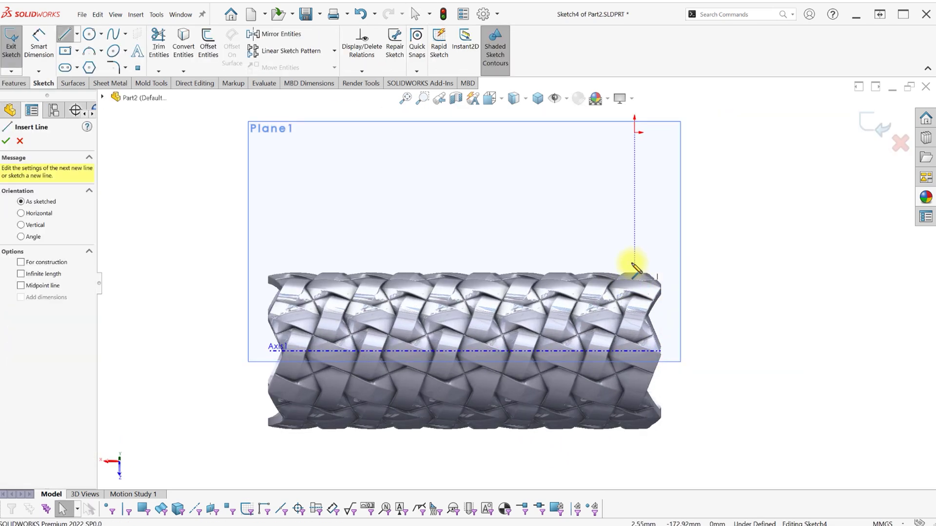
pyautogui.click(627, 264)
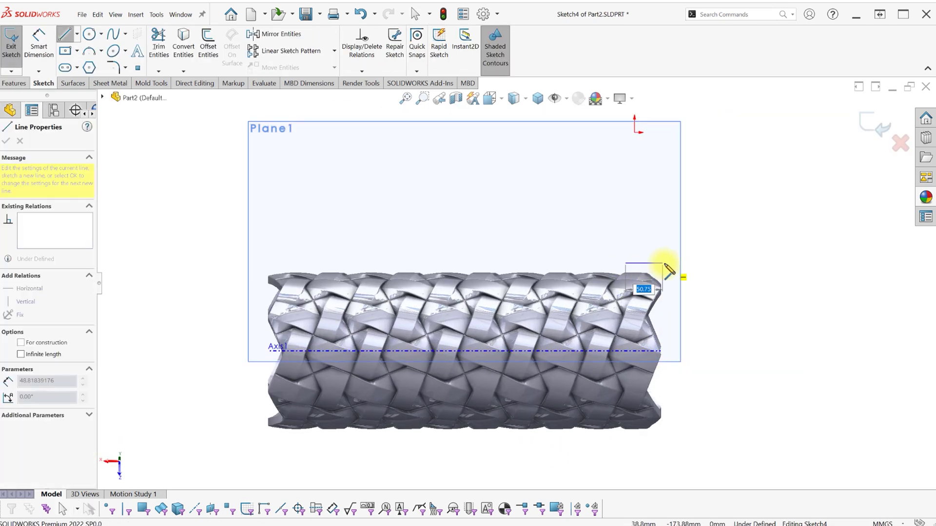
pyautogui.click(666, 351)
pyautogui.click(618, 351)
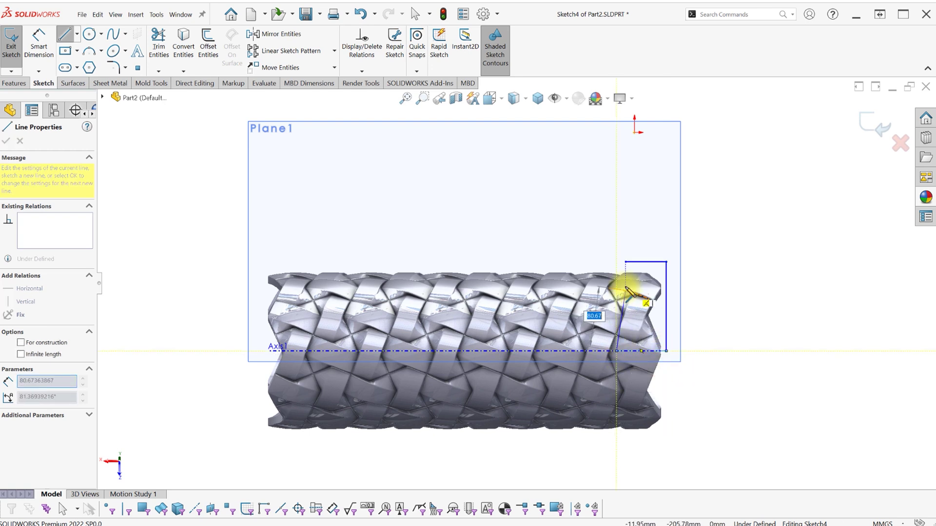
pyautogui.click(618, 262)
pyautogui.press('Escape')
# Step: Close the open upper-left corner of the profile with Trim
pyautogui.click(618, 262)
pyautogui.press('s')
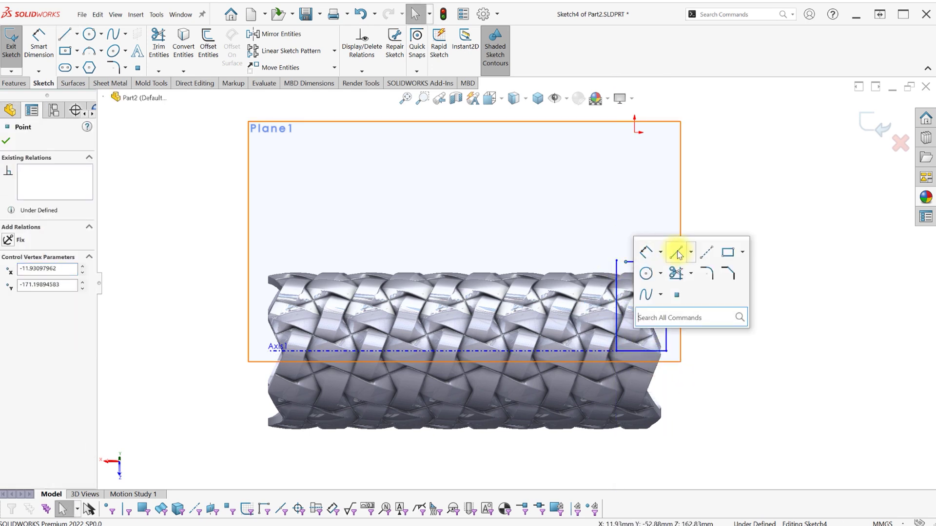
pyautogui.click(674, 274)
pyautogui.moveTo(613, 266); pyautogui.dragTo(629, 242)
pyautogui.press('Escape')
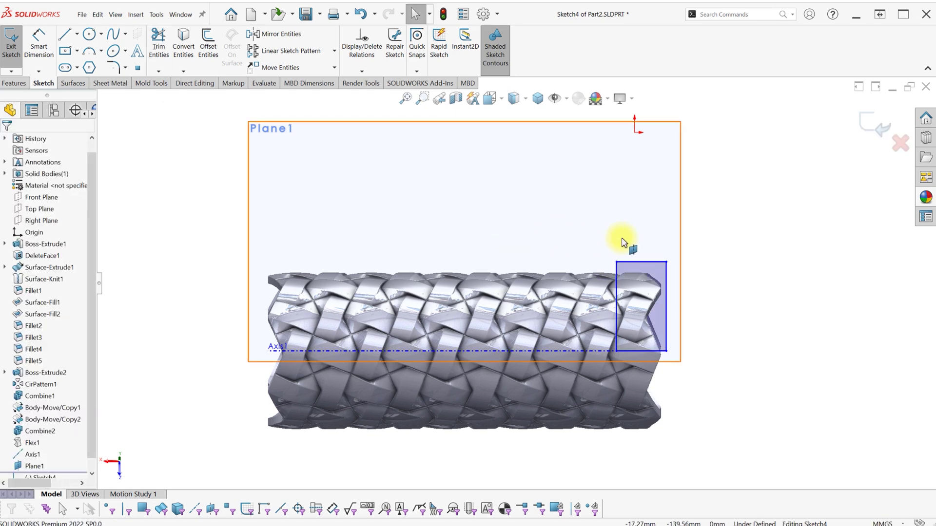
# Step: Try to make the profile's lower-left corner coincident with the tube's axis, and undo the attempt
pyautogui.click(618, 351)
pyautogui.keyDown('ctrl'); pyautogui.click(574, 350); pyautogui.keyUp('ctrl')
pyautogui.click(603, 310)
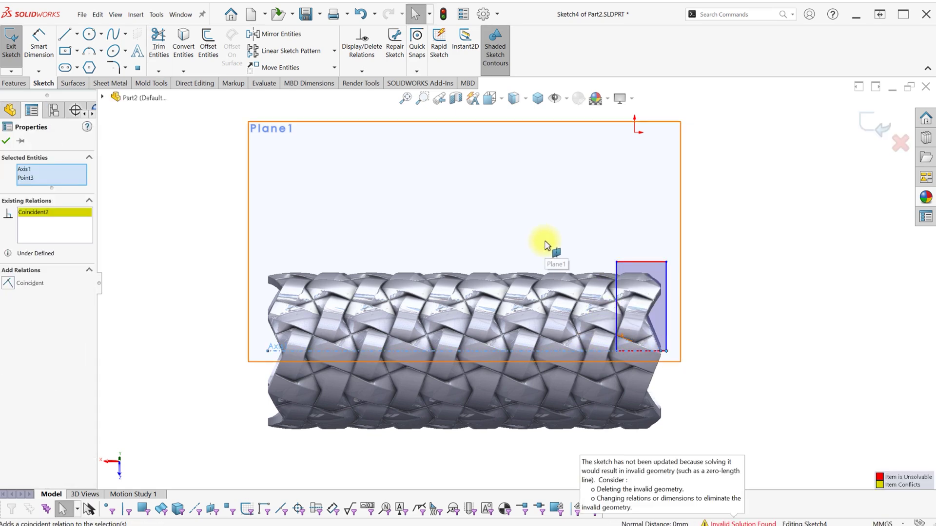
pyautogui.click(638, 262)
pyautogui.hotkey('ctrl', 'z')
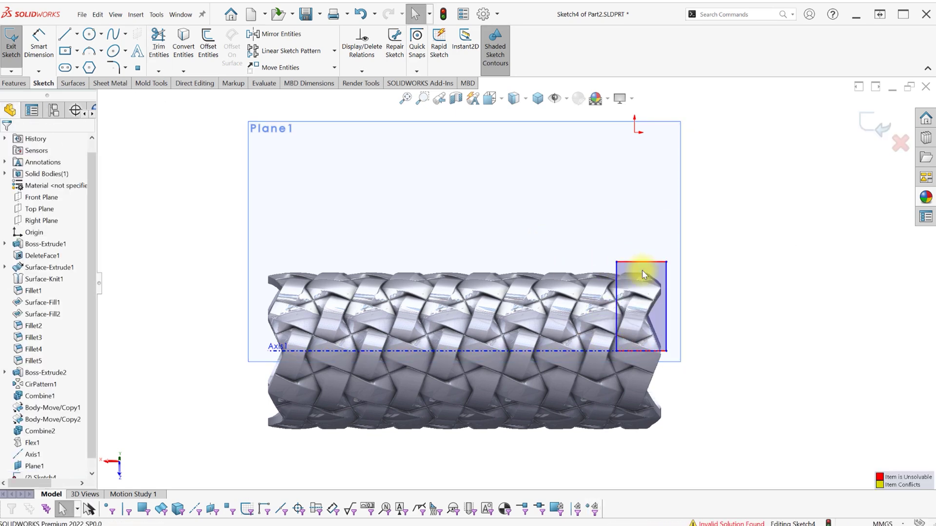
# Step: Narrow the profile by moving its inner vertical edge closer to the tube's right end
pyautogui.click(666, 351)
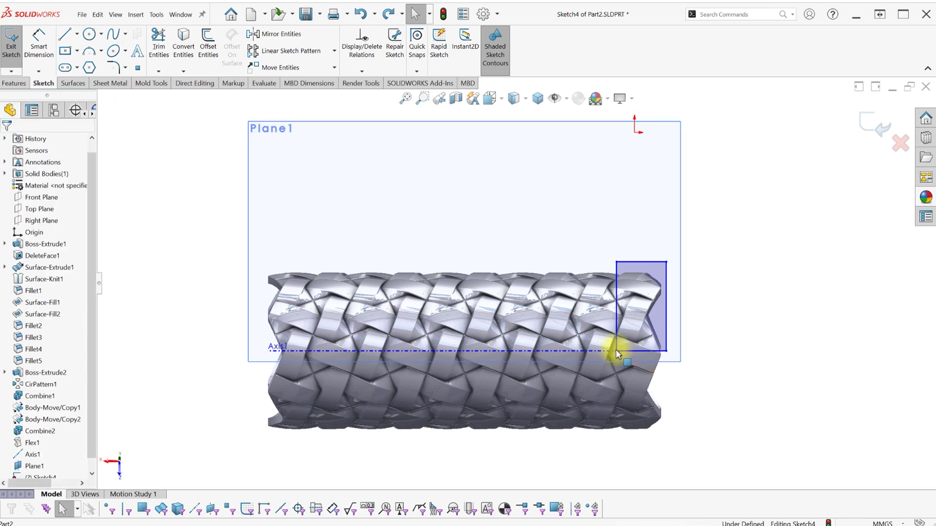
pyautogui.moveTo(617, 351); pyautogui.dragTo(648, 333)
pyautogui.press('Escape')
# Step: Dimension the profile's height from the axis at 105 mm
pyautogui.press('s')
pyautogui.click(665, 327)
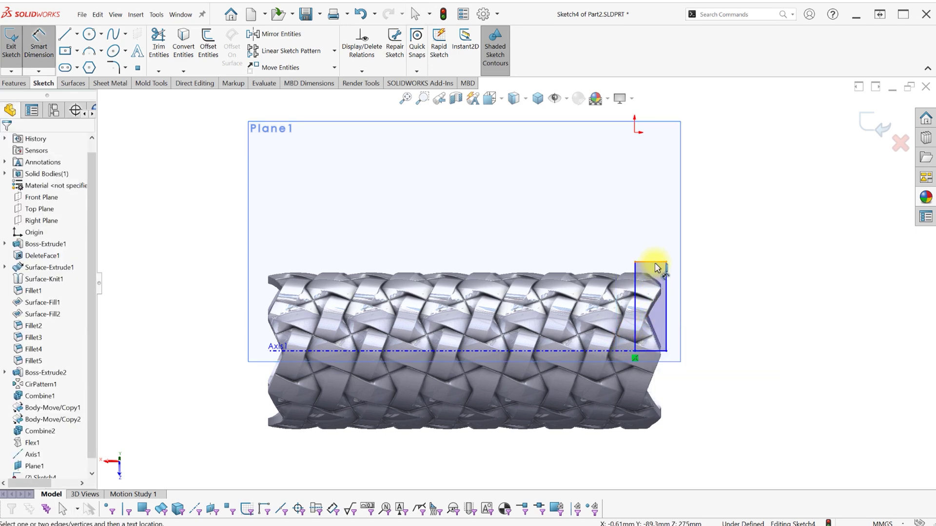
pyautogui.click(678, 289)
pyautogui.click(711, 293)
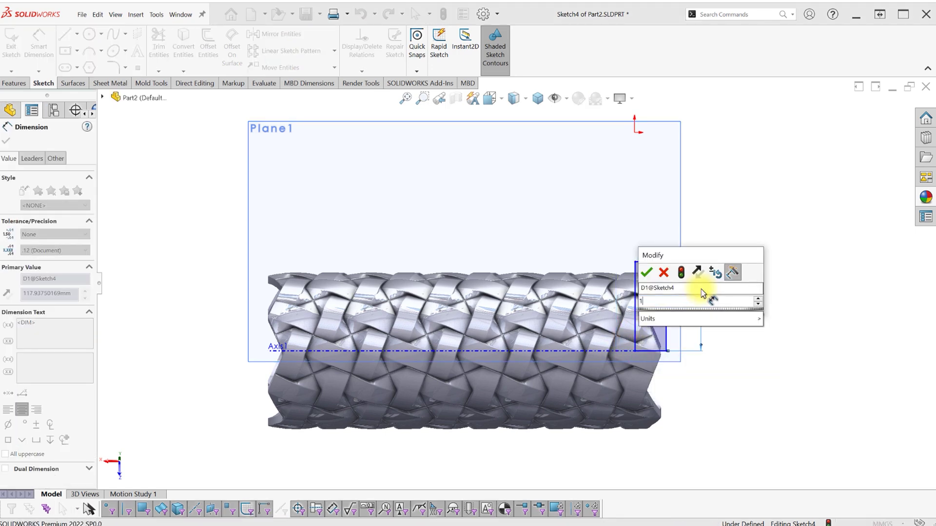
pyautogui.press('Return')
pyautogui.click(695, 349)
pyautogui.press('Escape')
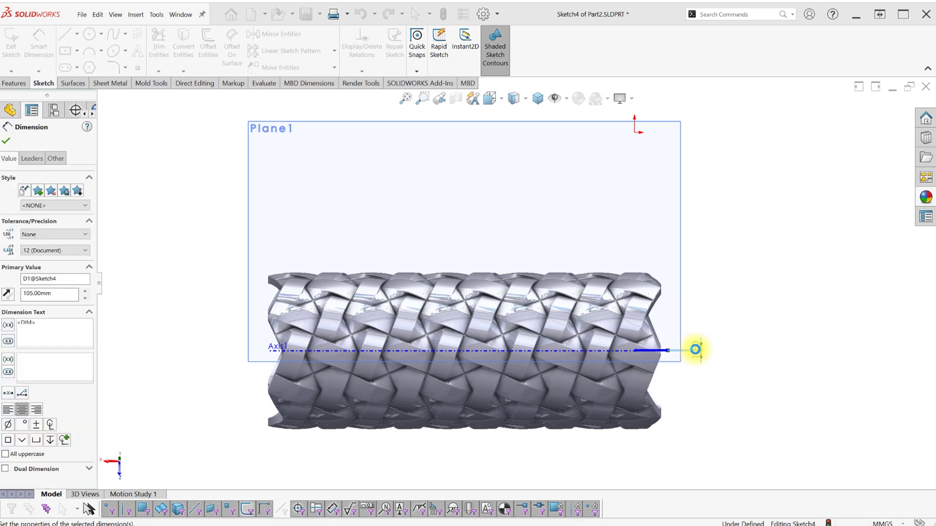
pyautogui.hotkey('ctrl', 'z')
# Step: Dimension the profile's width, trying 50 mm before setting it to 40 mm
pyautogui.press('s')
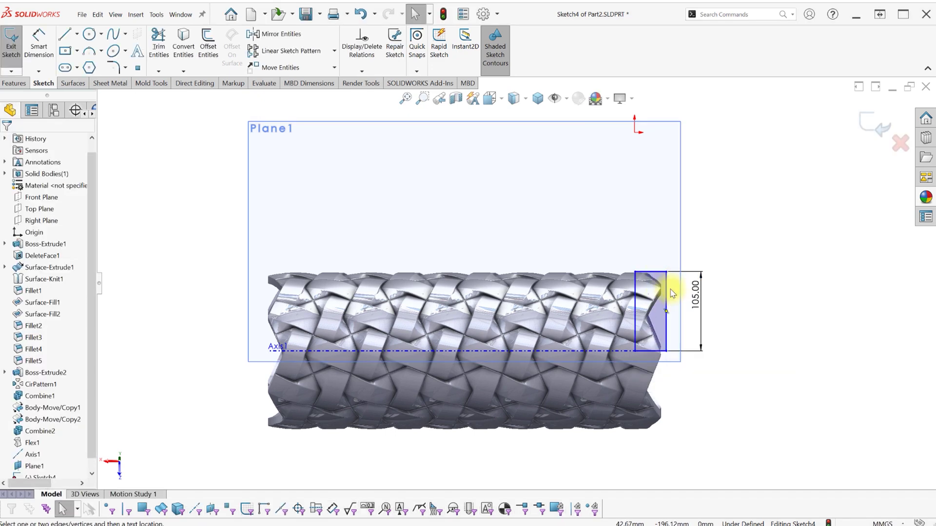
pyautogui.click(676, 293)
pyautogui.click(653, 272)
pyautogui.click(652, 249)
pyautogui.write('50')
pyautogui.press('Return')
pyautogui.doubleClick(651, 249)
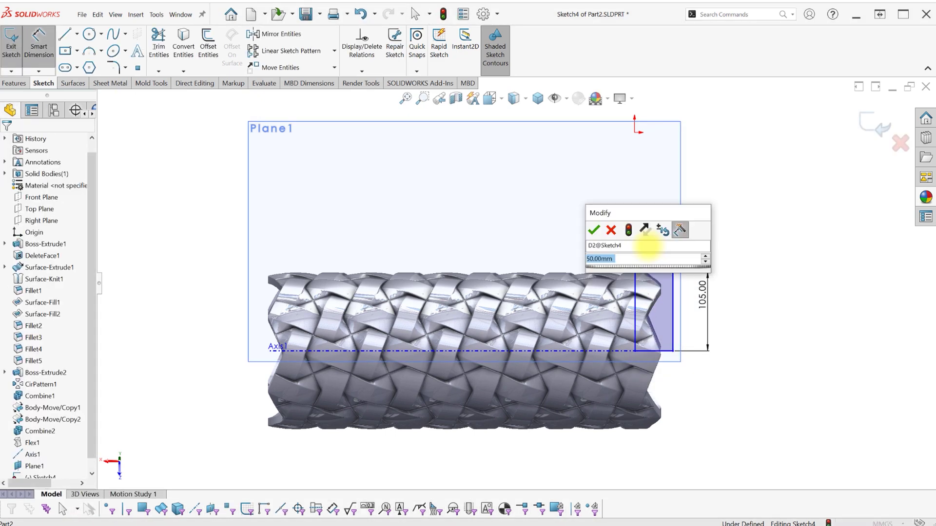
pyautogui.write('40')
pyautogui.press('Return')
pyautogui.press('Escape')
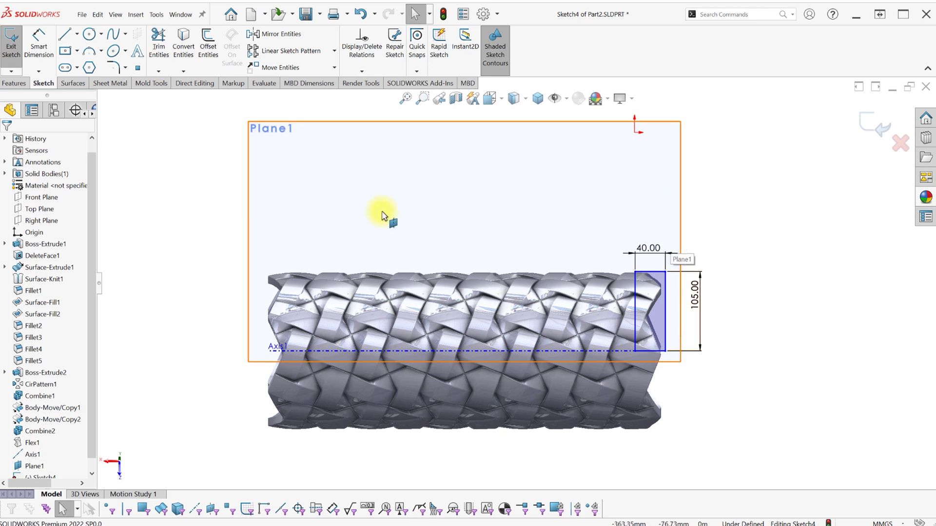
# Step: Draw a second closed four-line profile about 105 mm high just beyond the tube's left end, with its base in line with the axis
pyautogui.press('s')
pyautogui.click(422, 230)
pyautogui.click(225, 351)
pyautogui.click(225, 271)
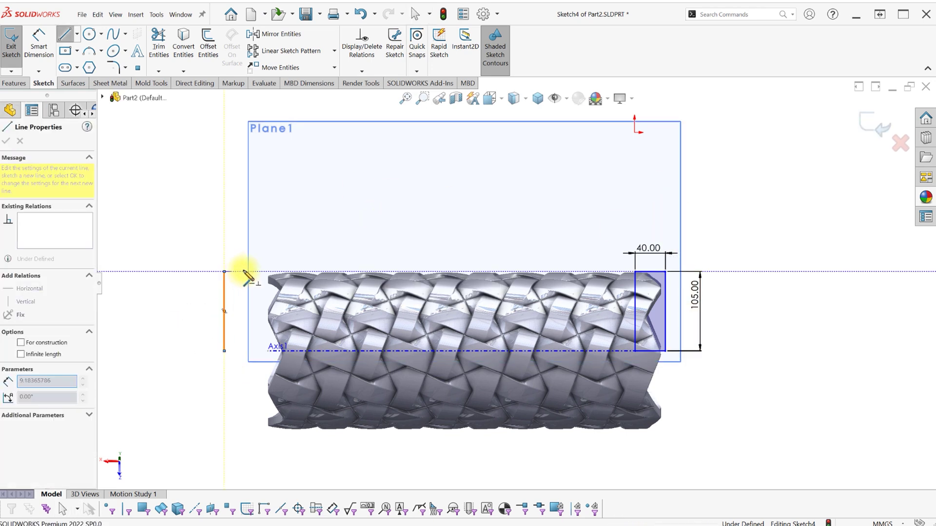
pyautogui.click(259, 271)
pyautogui.click(259, 351)
pyautogui.click(224, 351)
pyautogui.press('Escape')
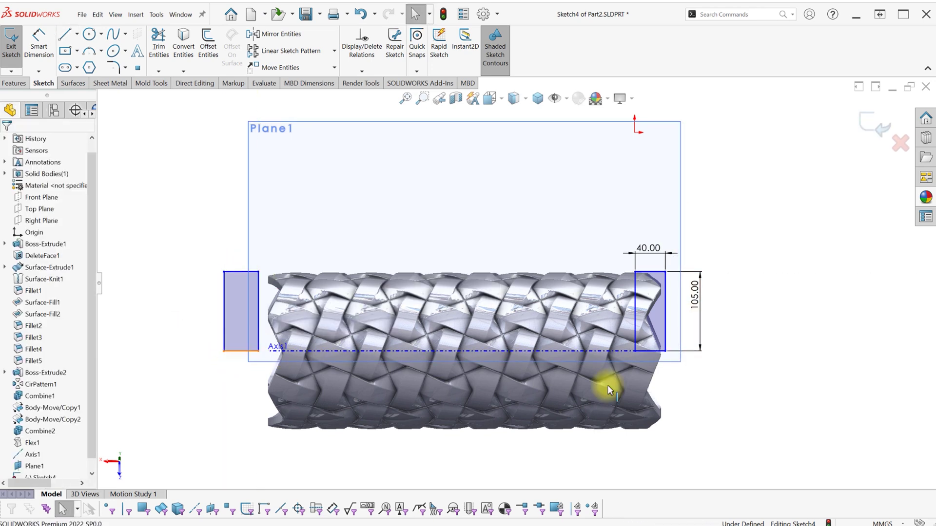
pyautogui.click(652, 351)
pyautogui.moveTo(652, 351); pyautogui.dragTo(266, 306)
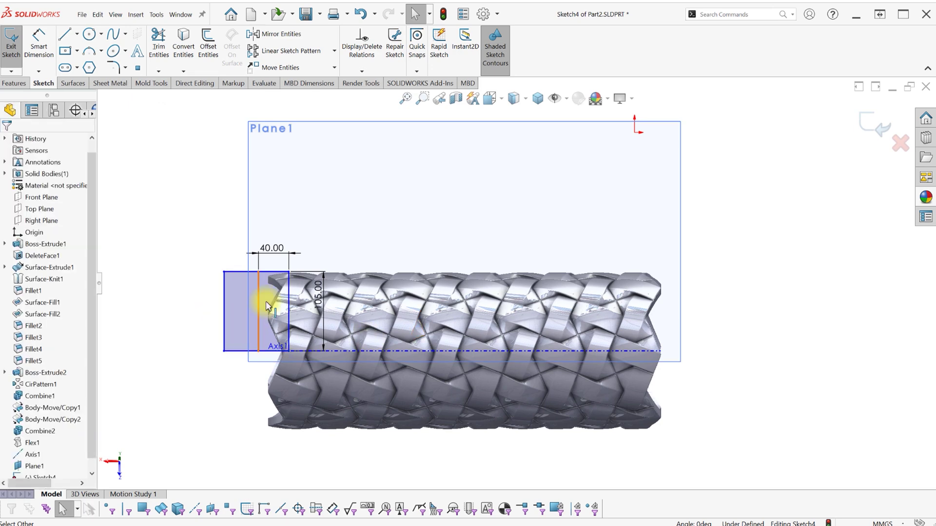
pyautogui.moveTo(288, 272); pyautogui.dragTo(678, 272)
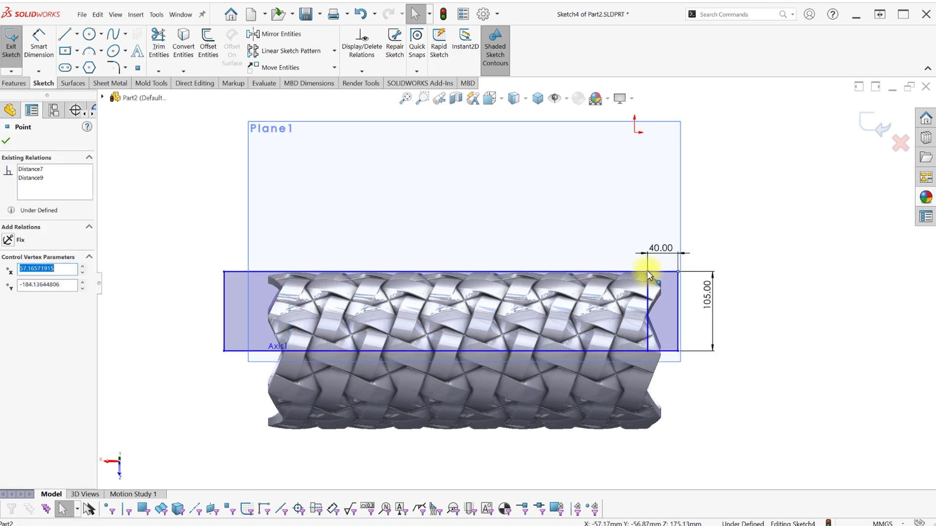
pyautogui.hotkey('ctrl', 'z')
pyautogui.hotkey('ctrl', 'z')
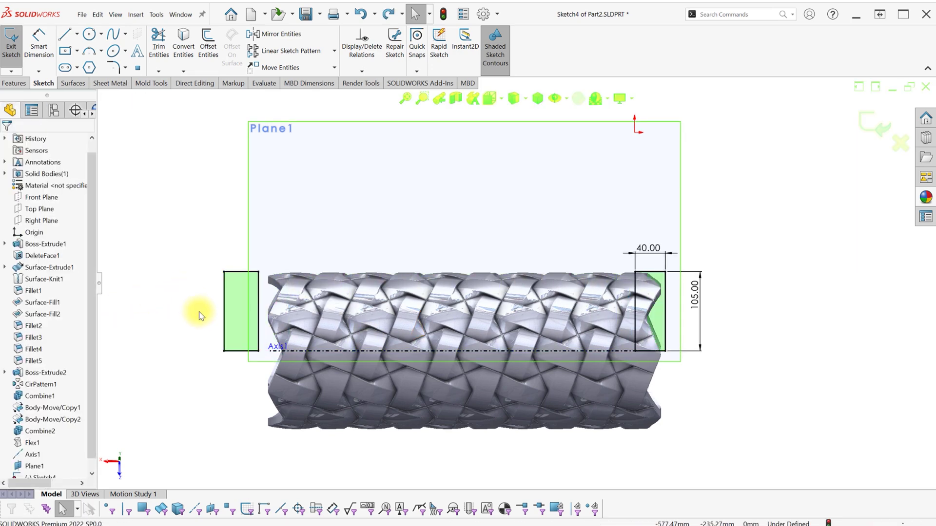
# Step: Make the two end profiles equal in size with equal relations between their top edges and between their outer vertical edges
pyautogui.scroll(1, 281, 289)
pyautogui.scroll(-1, 284, 286)
pyautogui.keyDown('ctrl'); pyautogui.click(725, 272); pyautogui.keyUp('ctrl')
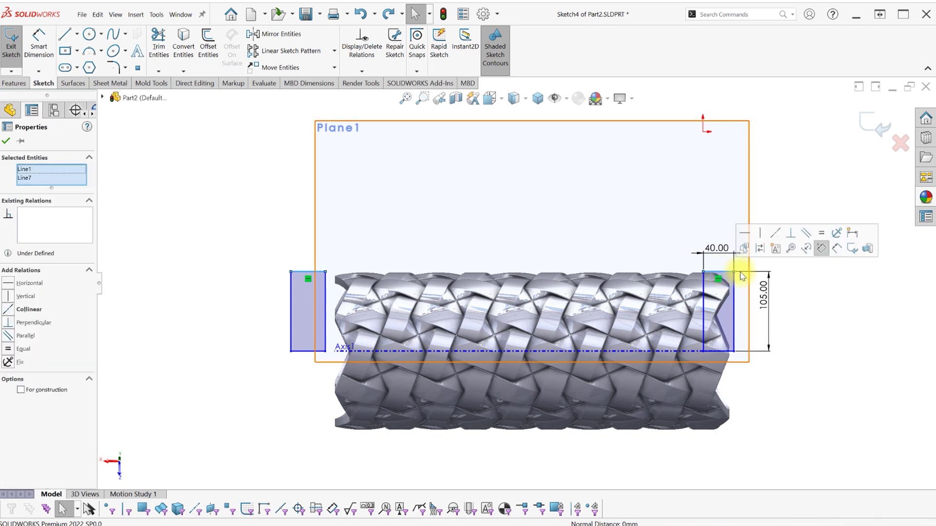
pyautogui.click(829, 234)
pyautogui.click(321, 301)
pyautogui.keyDown('ctrl'); pyautogui.click(735, 299); pyautogui.keyUp('ctrl')
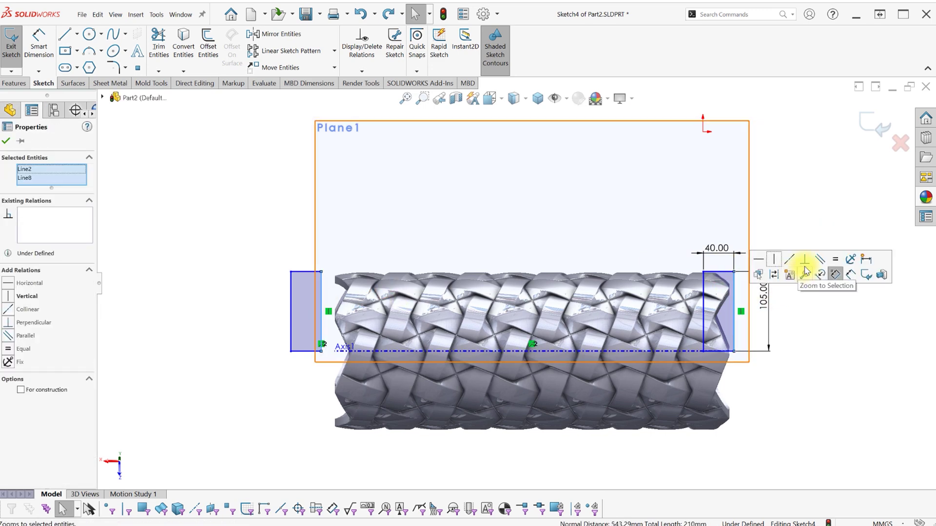
pyautogui.click(836, 261)
pyautogui.click(765, 214)
# Step: Dimension the horizontal distance from the origin to the right profile's outer edge at 40 mm
pyautogui.press('s')
pyautogui.click(778, 225)
pyautogui.click(735, 302)
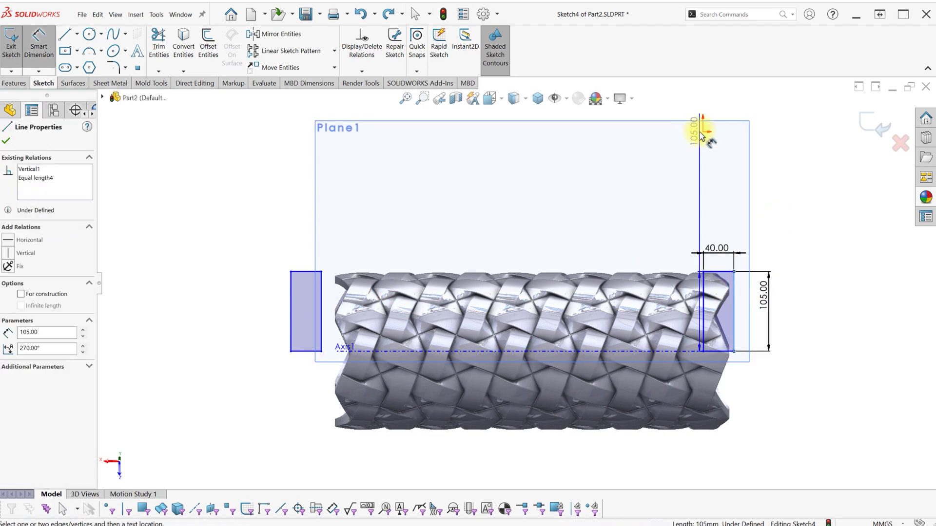
pyautogui.click(703, 131)
pyautogui.click(723, 200)
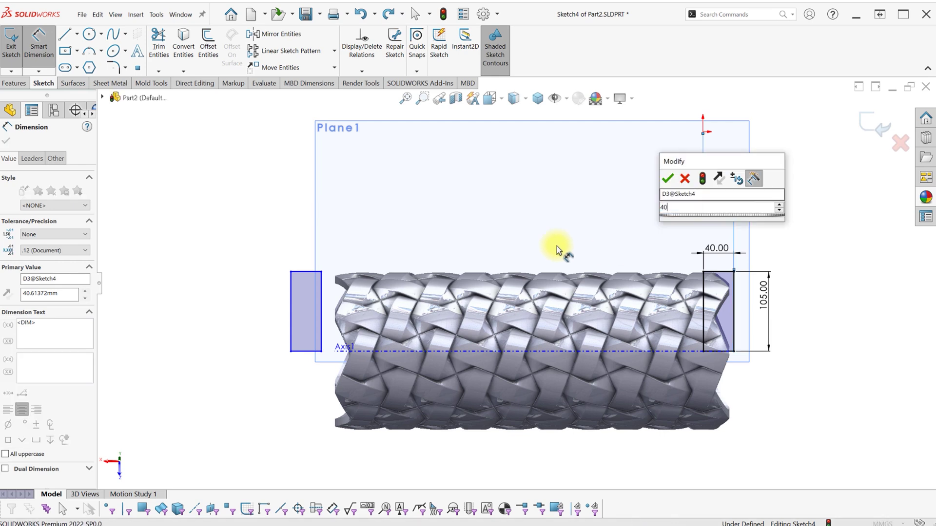
pyautogui.press('Return')
# Step: Move the left profile inward so it overlaps the left end of the woven tube
pyautogui.click(321, 273)
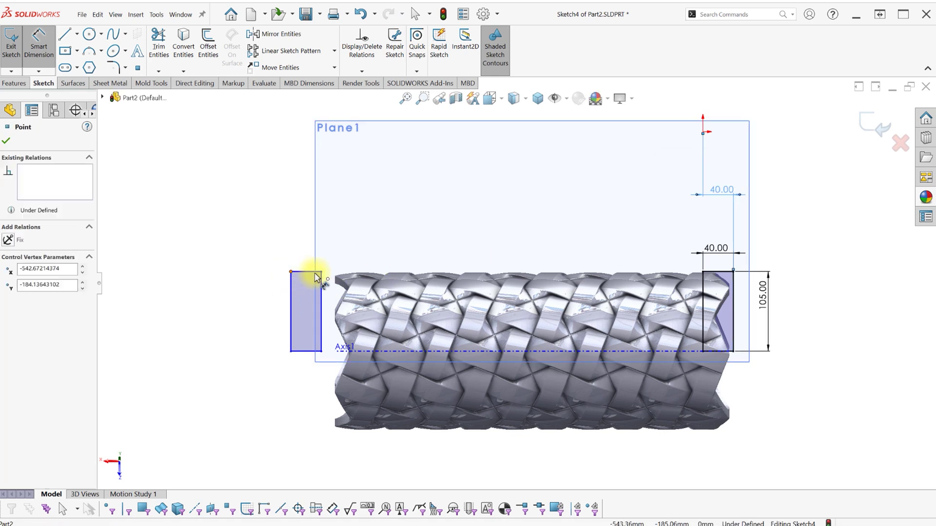
pyautogui.press('Escape')
pyautogui.moveTo(291, 273); pyautogui.dragTo(330, 273)
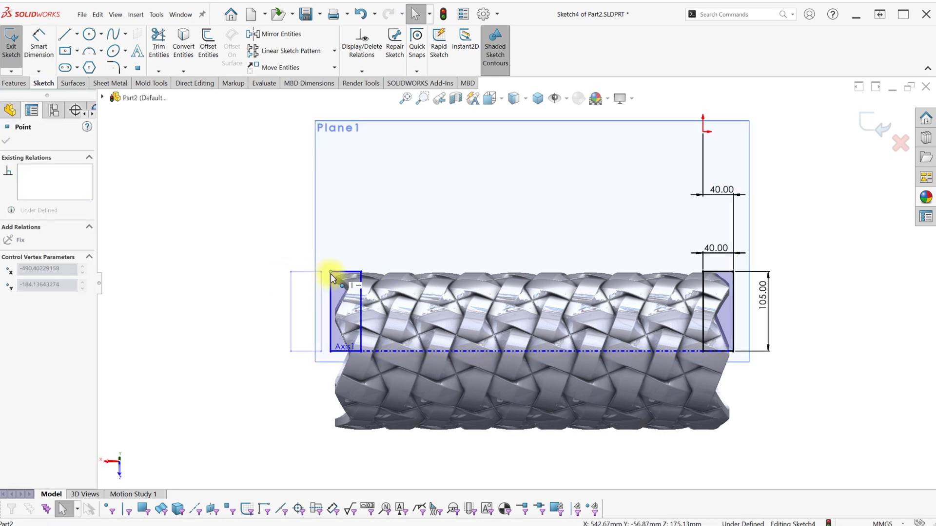
# Step: Dimension the distance between the outer vertical edges of the two end profiles at 530 mm
pyautogui.press('s')
pyautogui.click(335, 267)
pyautogui.click(330, 294)
pyautogui.click(723, 304)
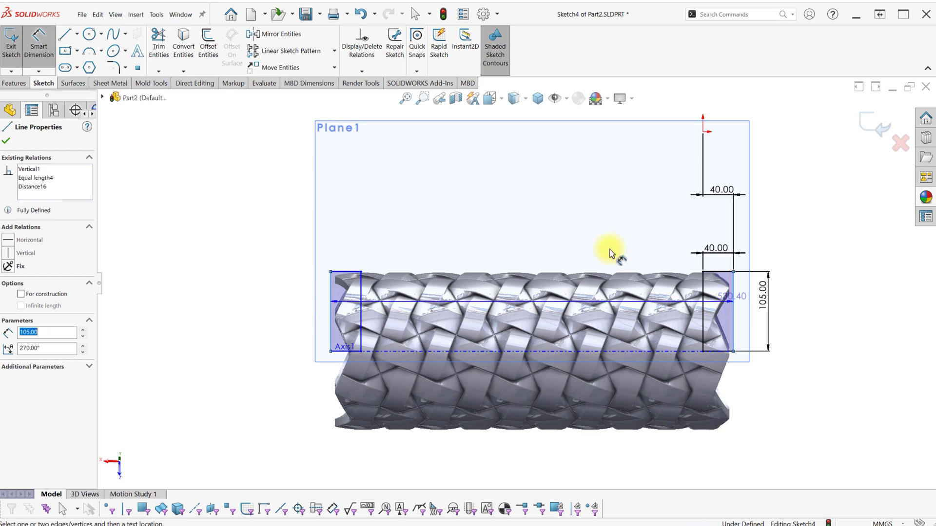
pyautogui.click(595, 239)
pyautogui.write('53')
pyautogui.press('Escape')
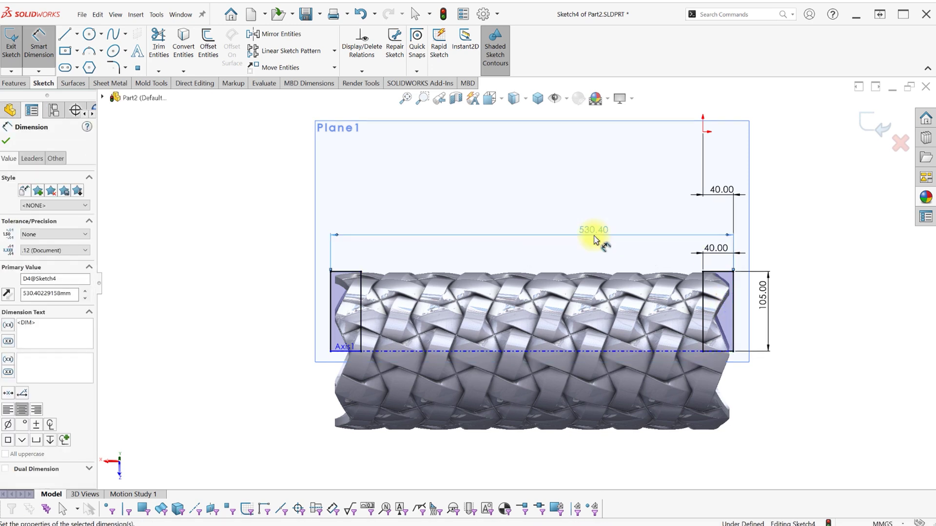
pyautogui.press('Escape')
pyautogui.click(15, 83)
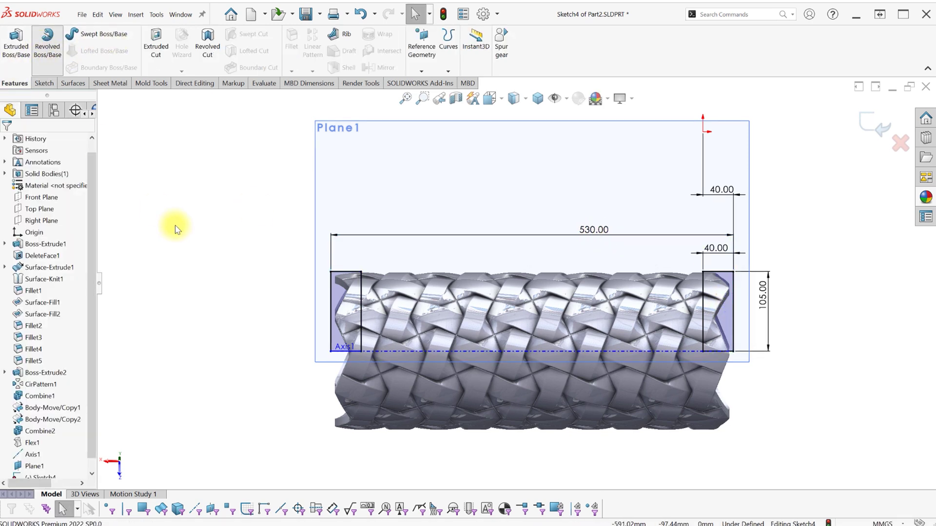
pyautogui.click(442, 352)
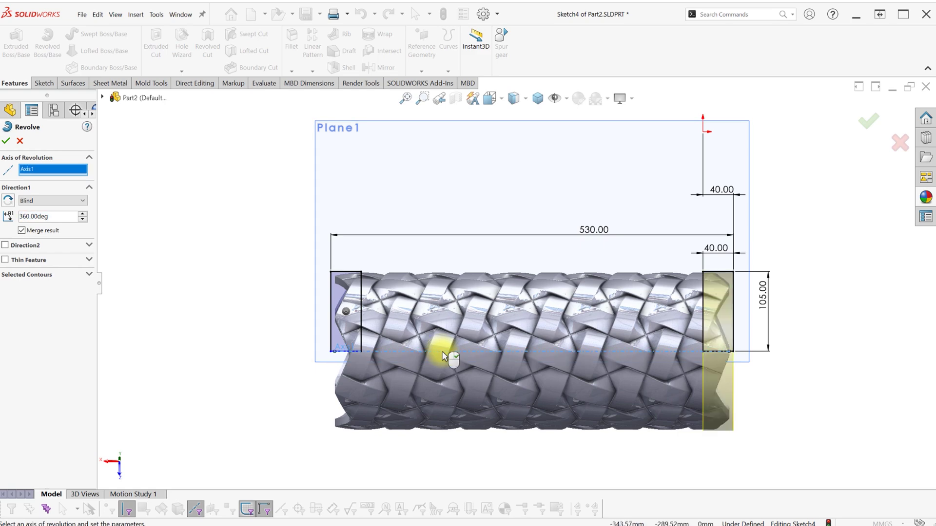
pyautogui.click(34, 276)
pyautogui.click(338, 302)
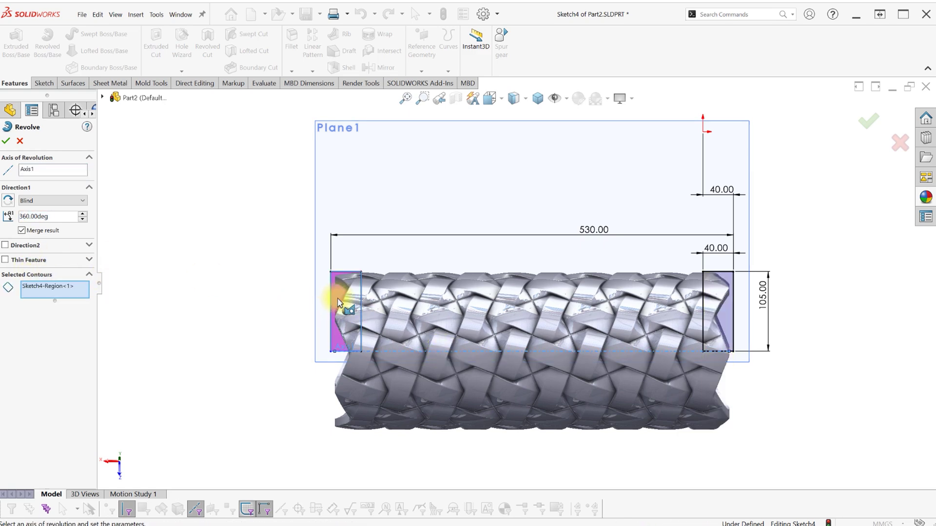
pyautogui.click(727, 312)
pyautogui.moveTo(351, 313)
pyautogui.mouseDown(button='middle')
pyautogui.moveTo(464, 267)
pyautogui.moveTo(439, 219)
pyautogui.moveTo(505, 250)
pyautogui.mouseUp(button='middle')
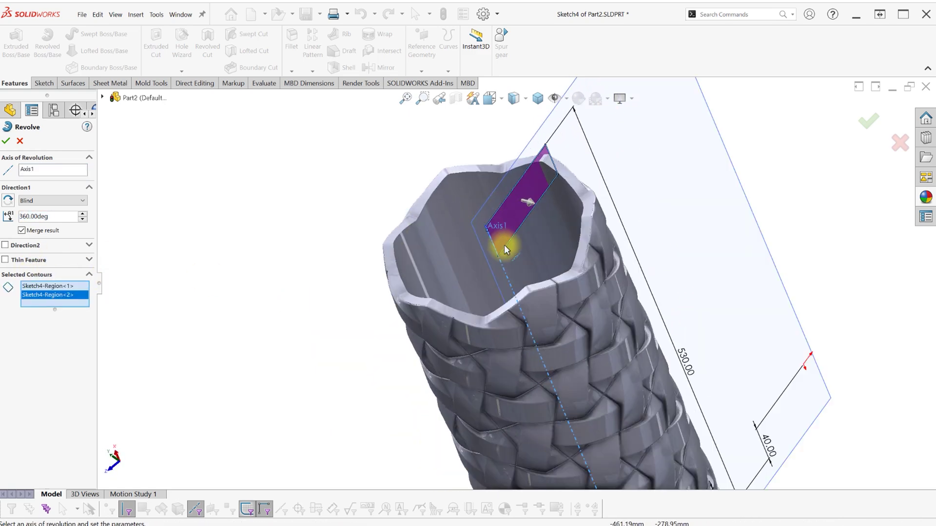
pyautogui.press('Escape')
# Step: Make the left profile's base line horizontal so that it lies along the axis
pyautogui.click(509, 213)
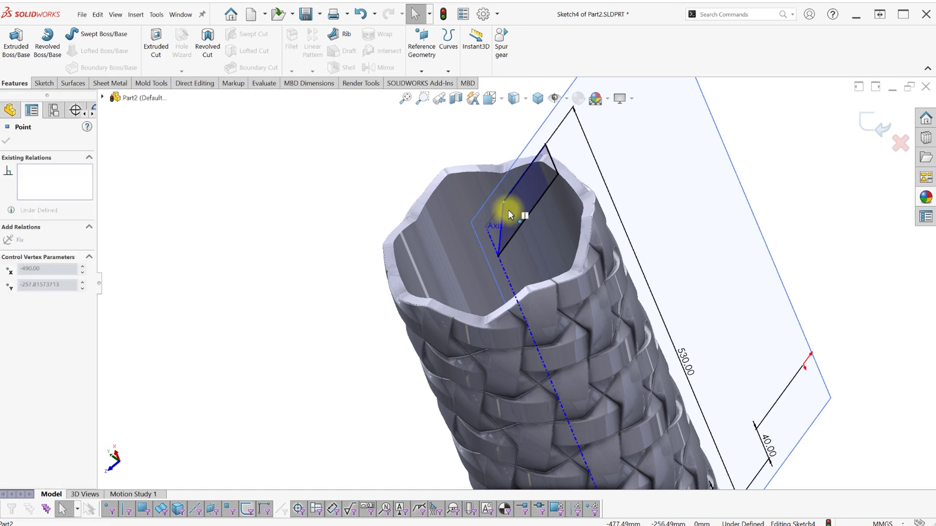
pyautogui.click(504, 214)
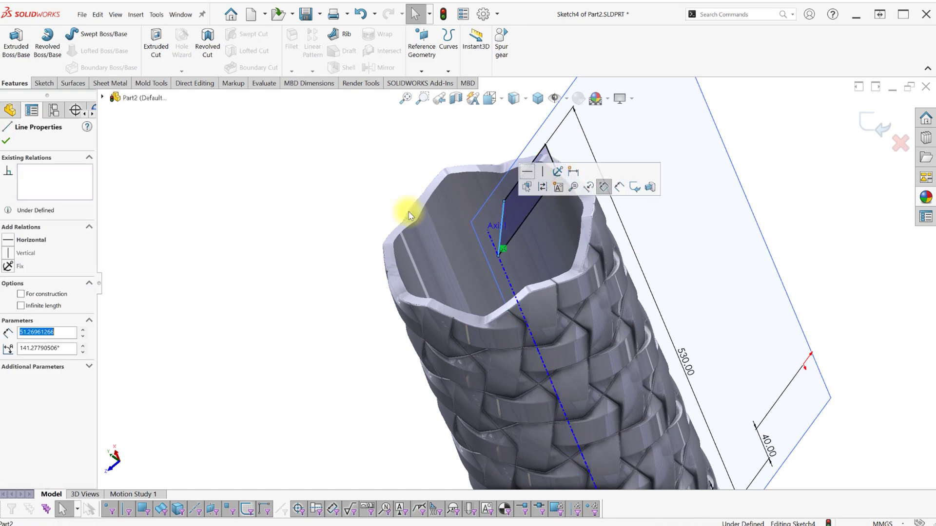
pyautogui.hotkey('ctrl', '8')
pyautogui.press('Escape')
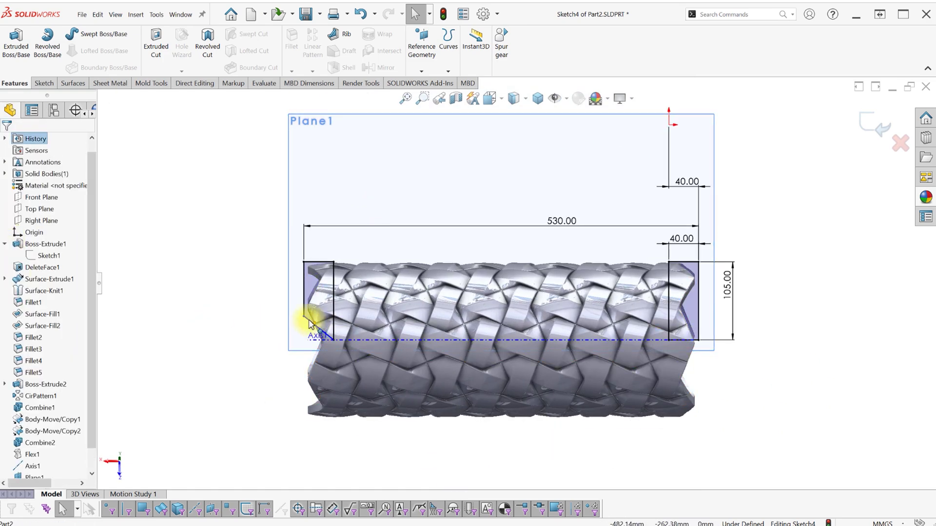
pyautogui.click(14, 241)
# Step: Revolve both end profiles 360 degrees about Axis1 with the result merged into the tube
pyautogui.click(182, 307)
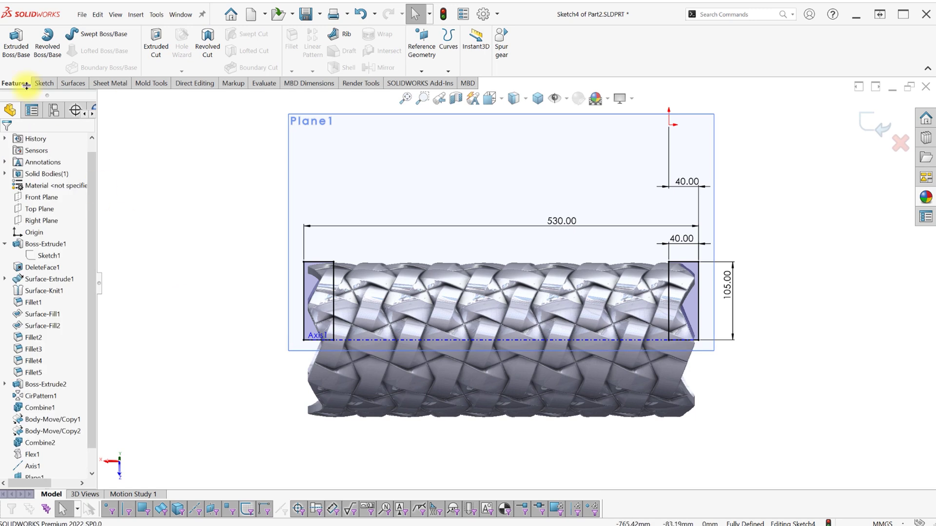
pyautogui.click(378, 340)
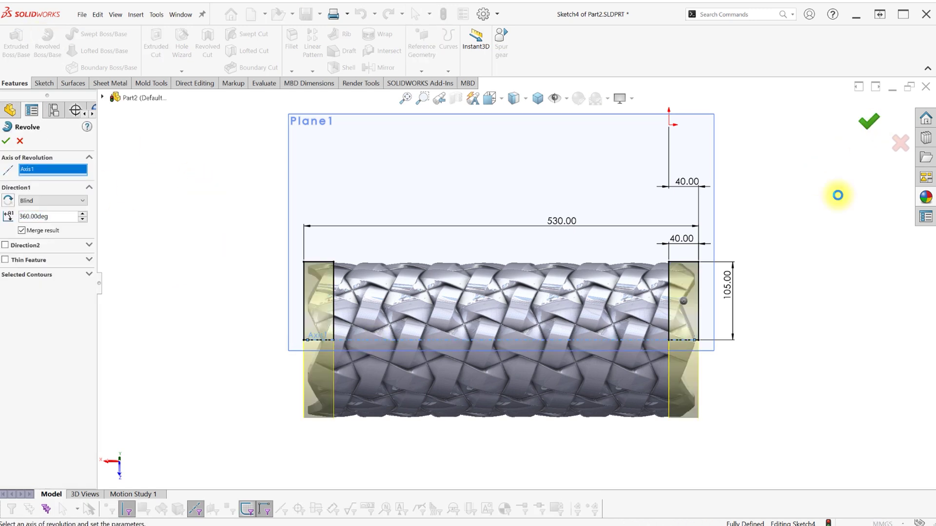
pyautogui.press('Return')
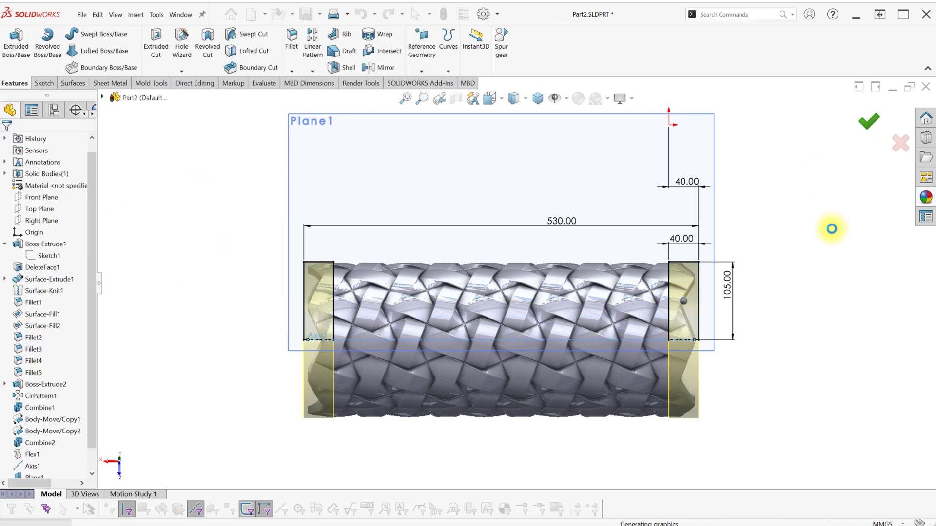
# Step: Fillet both circular edges where the end collars meet the weave, using asymmetric radii of 0.50 mm and 2.50 mm with a curvature continuous profile
pyautogui.press('s')
pyautogui.click(831, 251)
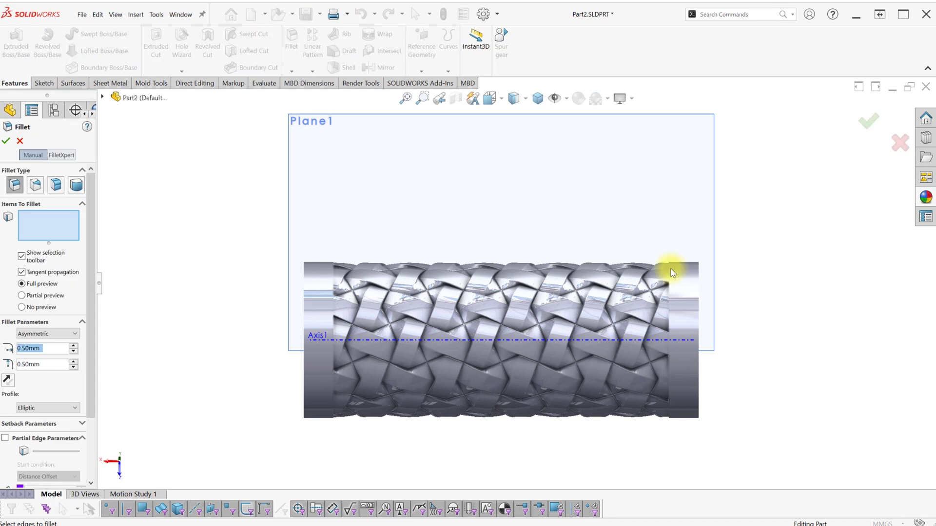
pyautogui.click(336, 273)
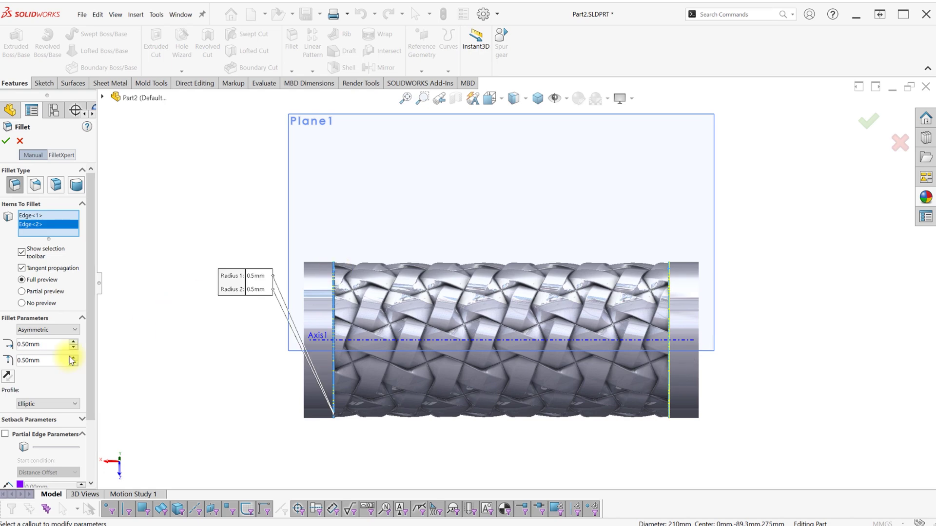
pyautogui.click(48, 338)
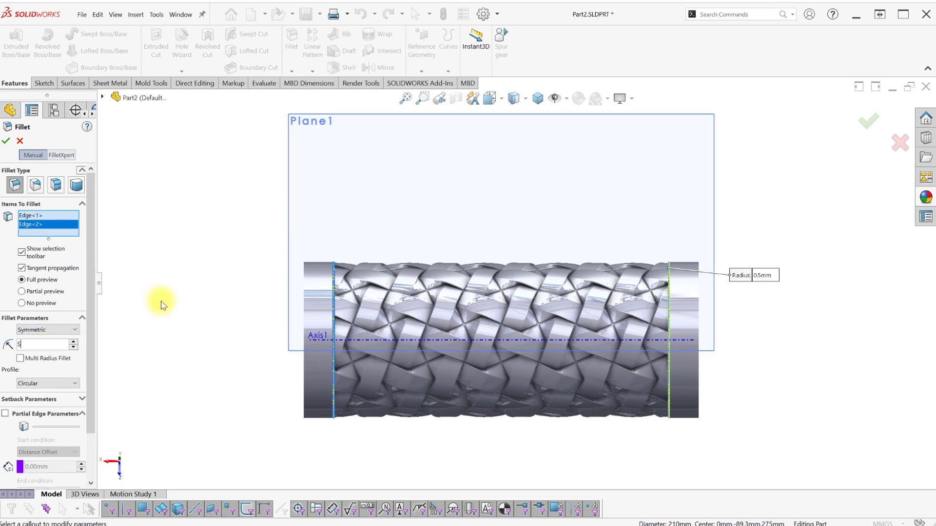
pyautogui.moveTo(218, 334); pyautogui.dragTo(376, 402, button='middle')
pyautogui.keyDown('ctrl'); pyautogui.moveTo(375, 402); pyautogui.dragTo(271, 345, button='middle'); pyautogui.keyUp('ctrl')
pyautogui.click(48, 330)
pyautogui.click(44, 348)
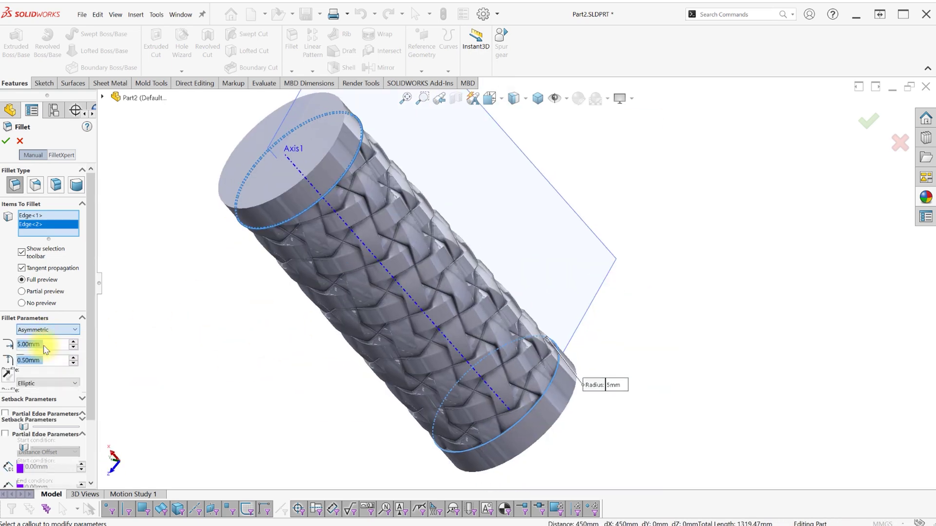
pyautogui.write('1')
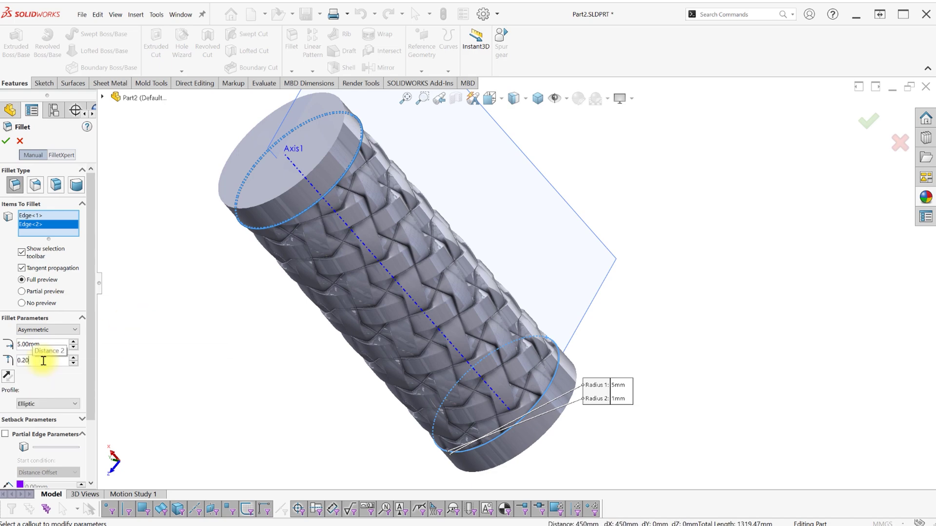
pyautogui.moveTo(249, 366); pyautogui.dragTo(272, 328, button='middle')
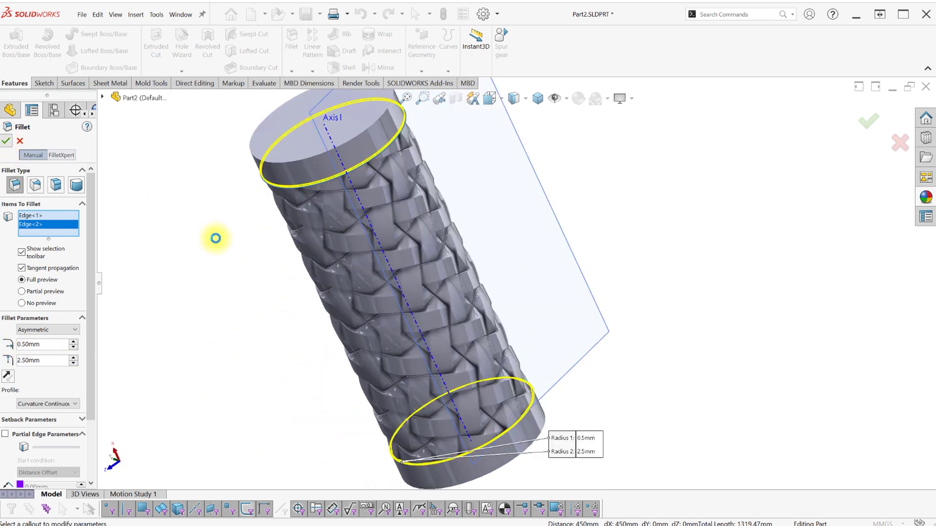
# Step: Hide Plane1 and Axis1 so that only the solid body is shown
pyautogui.click(532, 187)
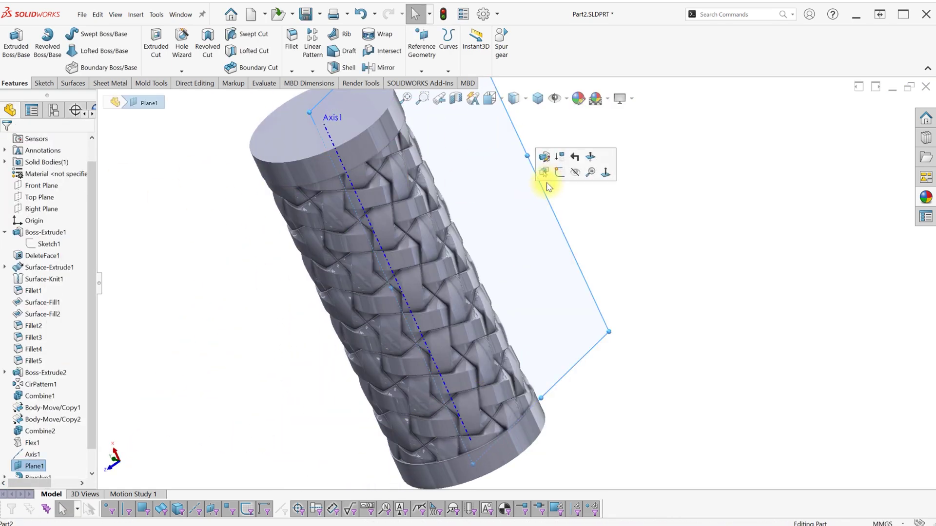
pyautogui.click(575, 172)
pyautogui.press('F8')
pyautogui.click(244, 355)
pyautogui.moveTo(244, 354); pyautogui.dragTo(303, 317, button='middle')
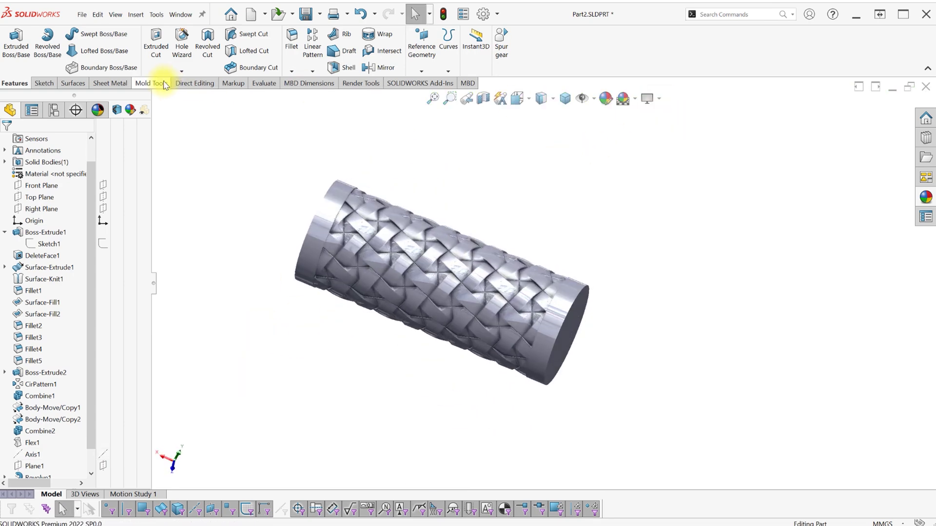
# Step: Edit the scene with a plain color background and floor reflections off, and apply it
pyautogui.click(360, 84)
pyautogui.click(121, 47)
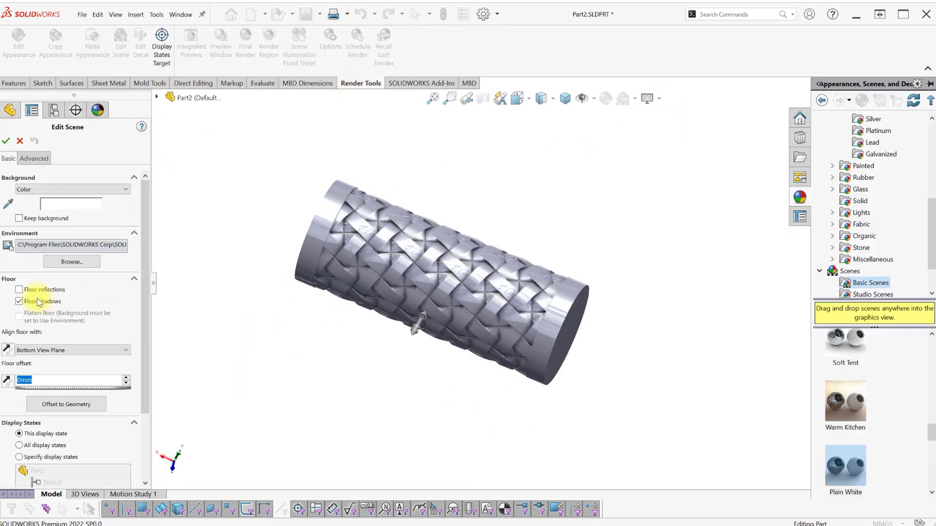
pyautogui.click(6, 141)
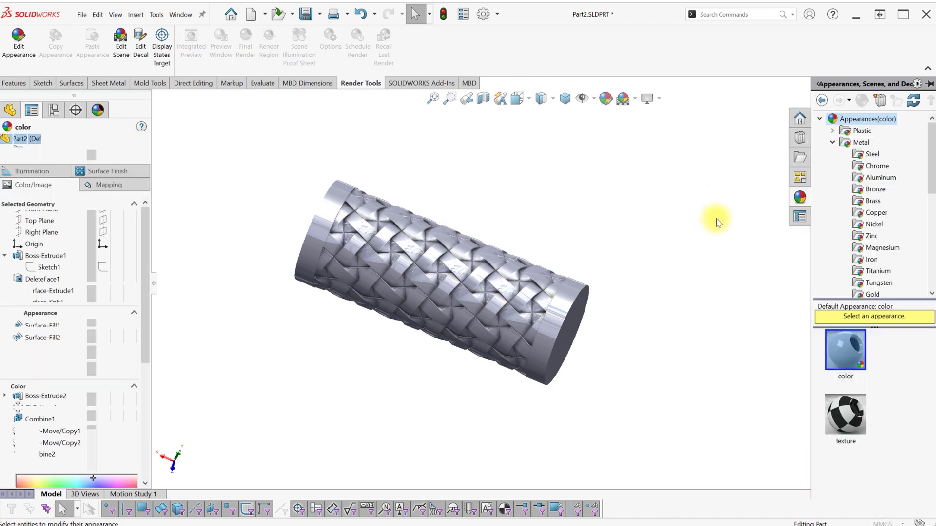
# Step: Apply the matte steel appearance from the steel metals to the whole part
pyautogui.click(849, 420)
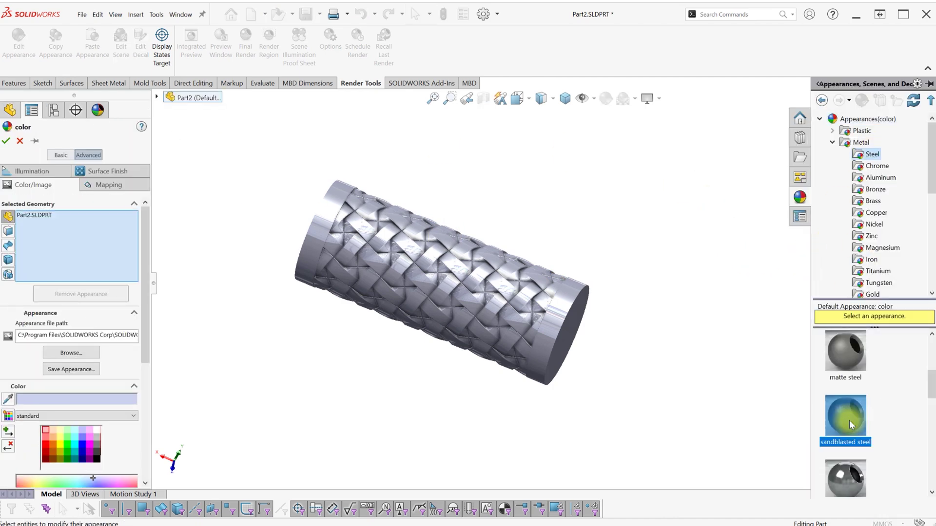
pyautogui.click(848, 358)
pyautogui.click(660, 99)
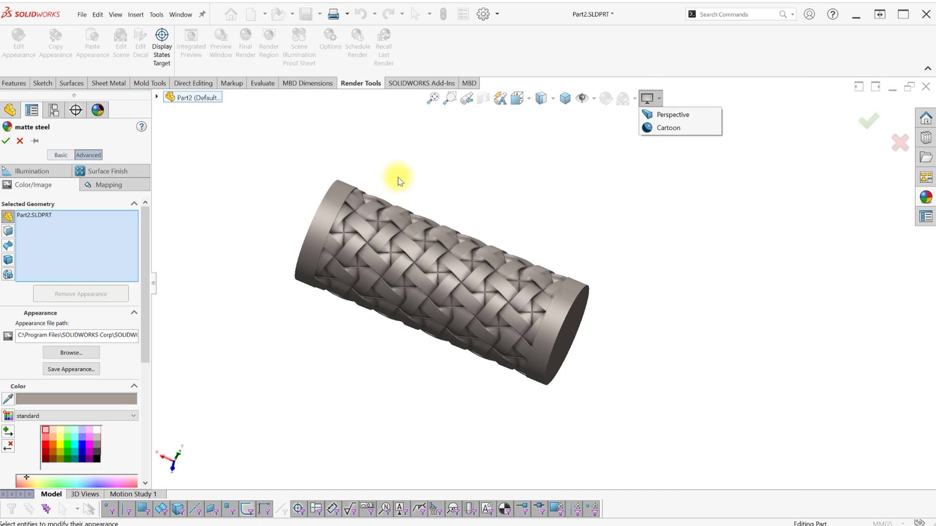
pyautogui.click(864, 120)
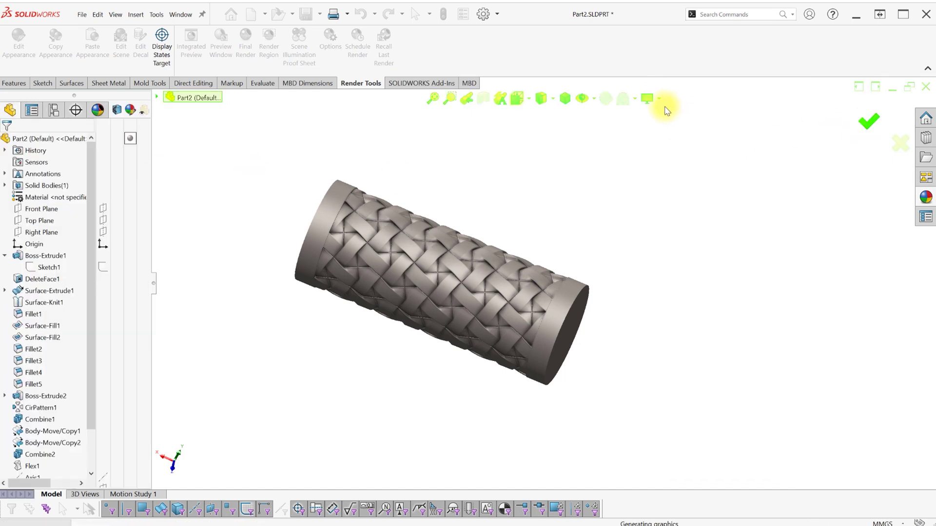
# Step: Edit the illumination of the part's matte steel appearance, setting the specular amount to 0.90
pyautogui.click(138, 142)
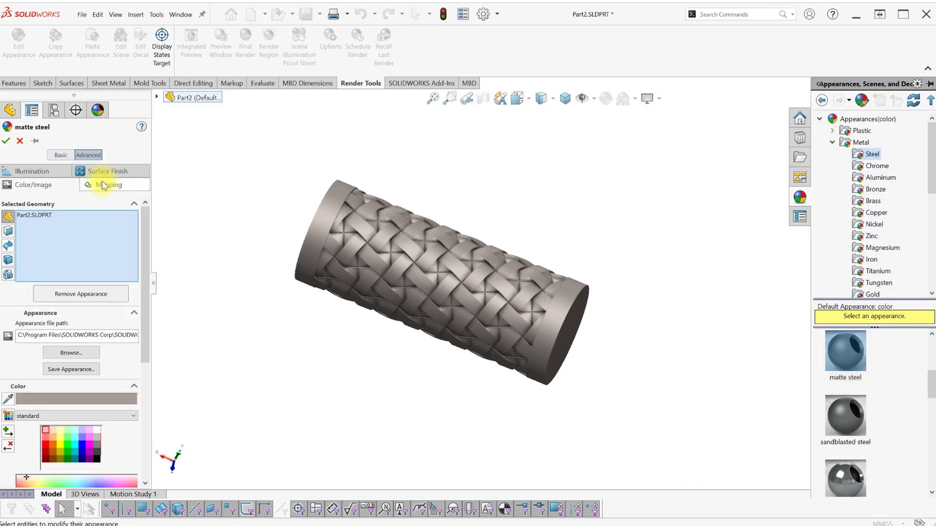
pyautogui.click(53, 174)
pyautogui.scroll(-5, 486, 277)
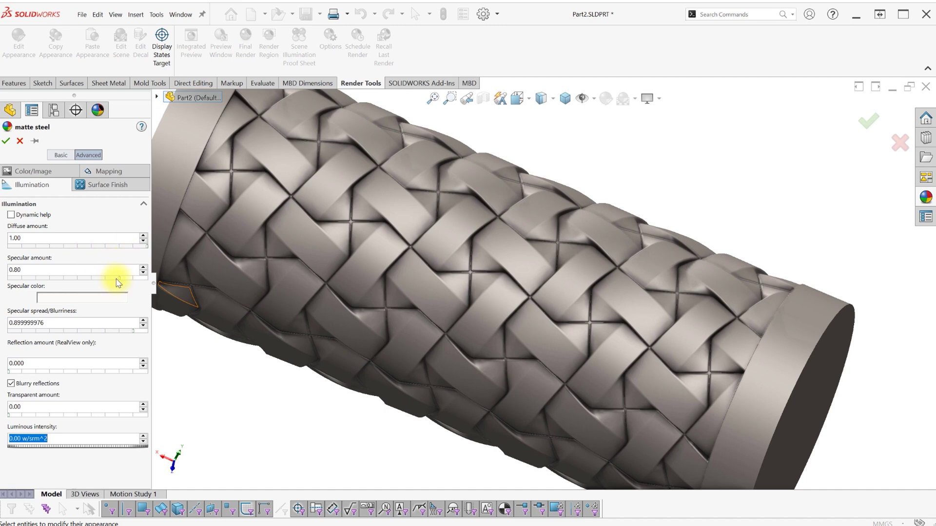
pyautogui.moveTo(116, 278)
pyautogui.mouseDown()
pyautogui.moveTo(63, 276)
pyautogui.moveTo(132, 277)
pyautogui.mouseUp()
# Step: Replace the part's appearance with satin finish stainless steel from the steel metals
pyautogui.moveTo(927, 200)
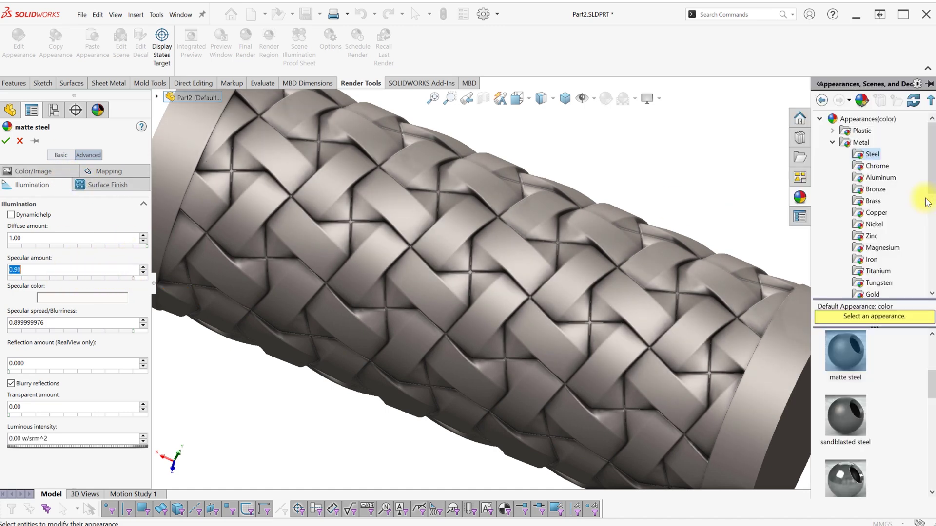
pyautogui.scroll(-4, 853, 418)
pyautogui.click(877, 158)
pyautogui.scroll(-5, 880, 380)
pyautogui.scroll(10, 880, 412)
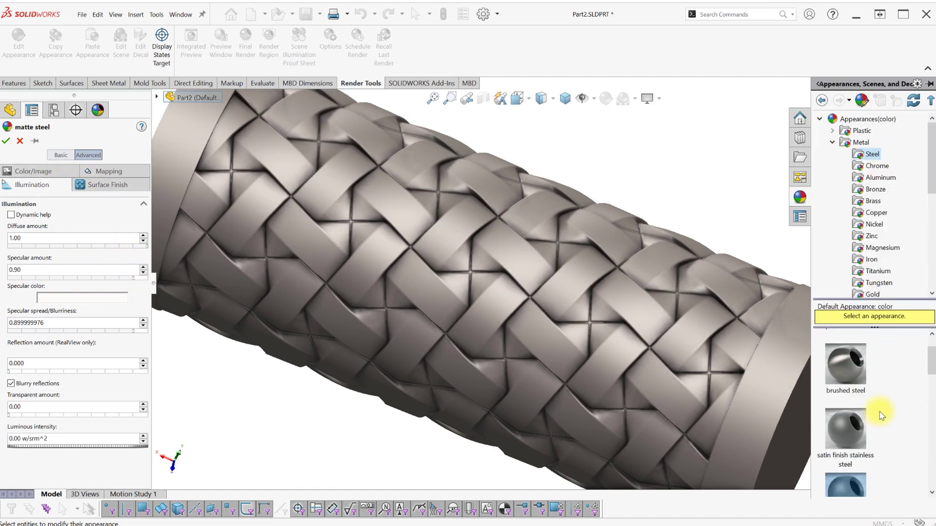
pyautogui.click(858, 367)
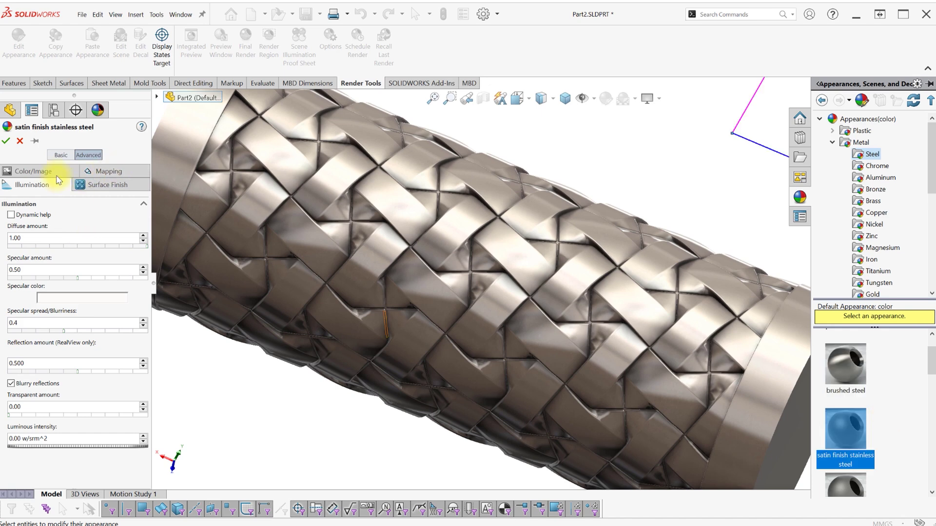
# Step: Set the satin steel's specular amount to 0.37, specular spread to about 0.68 and reflection amount to 0.410, and accept the appearance
pyautogui.moveTo(77, 278)
pyautogui.mouseDown()
pyautogui.moveTo(49, 277)
pyautogui.moveTo(122, 275)
pyautogui.moveTo(61, 274)
pyautogui.mouseUp()
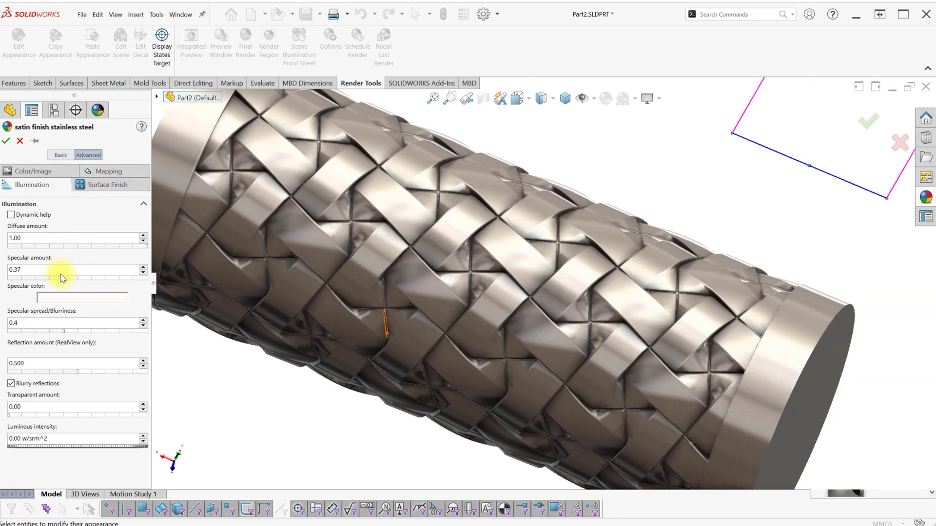
pyautogui.moveTo(63, 336)
pyautogui.mouseDown()
pyautogui.moveTo(75, 328)
pyautogui.moveTo(31, 332)
pyautogui.moveTo(94, 331)
pyautogui.mouseUp()
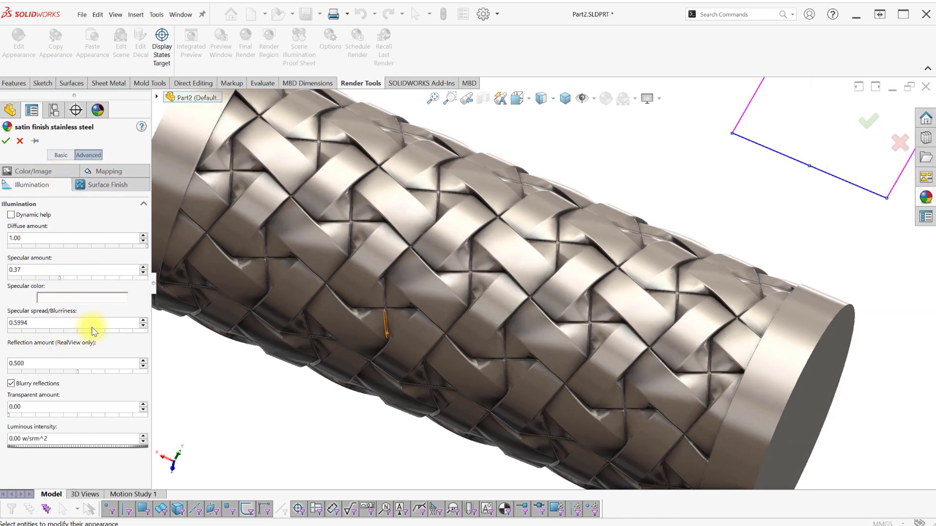
pyautogui.moveTo(116, 374); pyautogui.dragTo(64, 372)
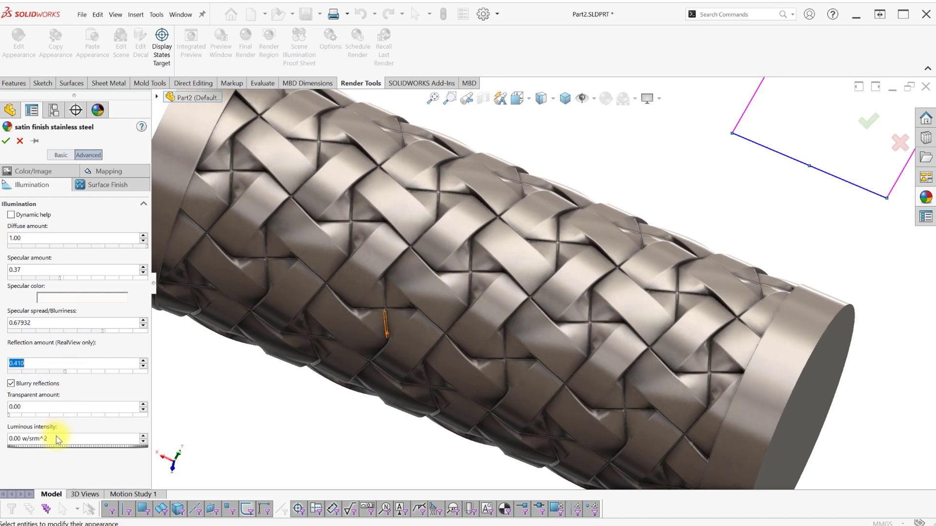
pyautogui.click(100, 171)
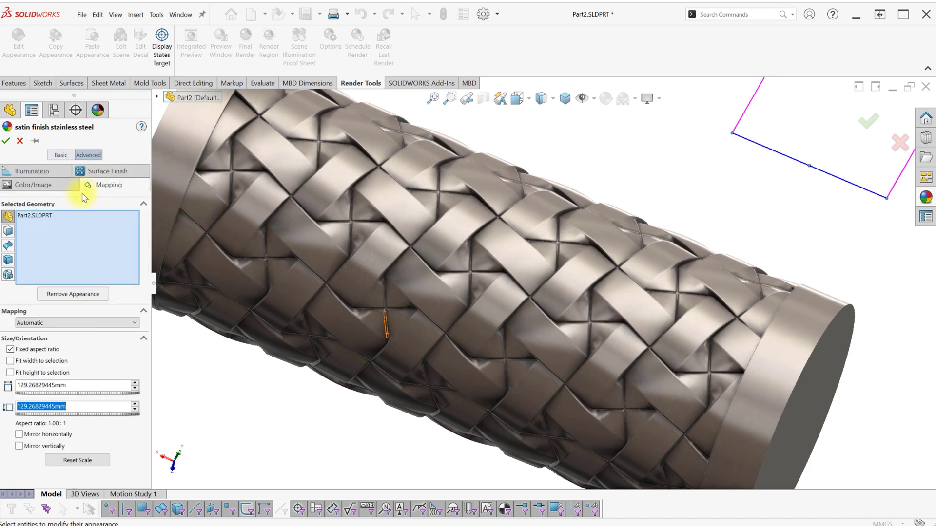
pyautogui.click(32, 173)
pyautogui.click(6, 140)
# Step: Starting from an isometric view with the feature tree hidden, examine the woven surface and collar transitions up close from several angles
pyautogui.click(565, 98)
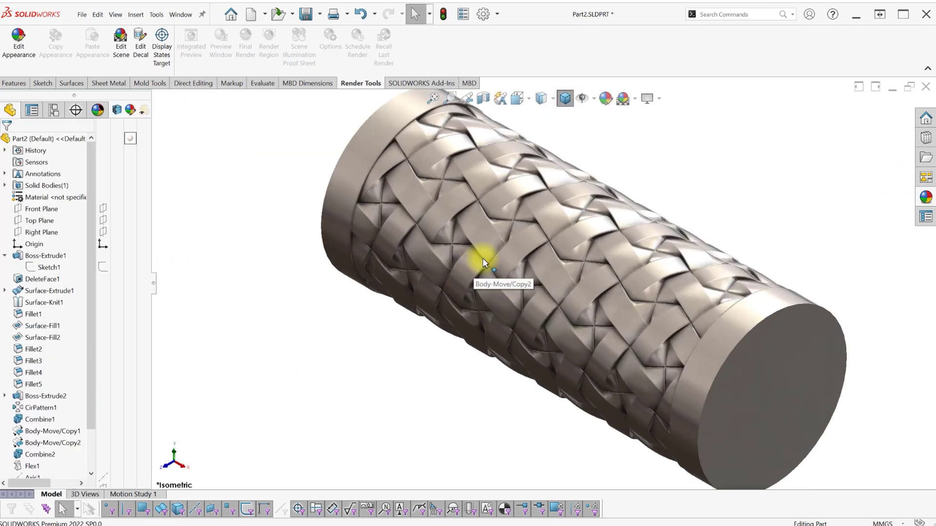
pyautogui.click(154, 282)
pyautogui.scroll(-8, 586, 242)
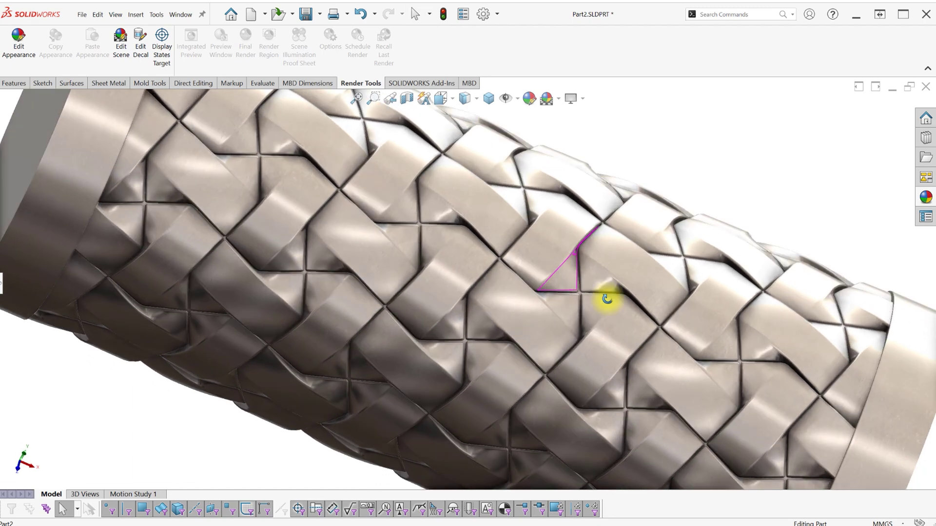
pyautogui.moveTo(607, 299); pyautogui.dragTo(593, 246, button='middle')
pyautogui.scroll(5, 594, 246)
pyautogui.moveTo(579, 320); pyautogui.dragTo(489, 314, button='middle')
pyautogui.scroll(-5, 537, 283)
pyautogui.scroll(-4, 560, 273)
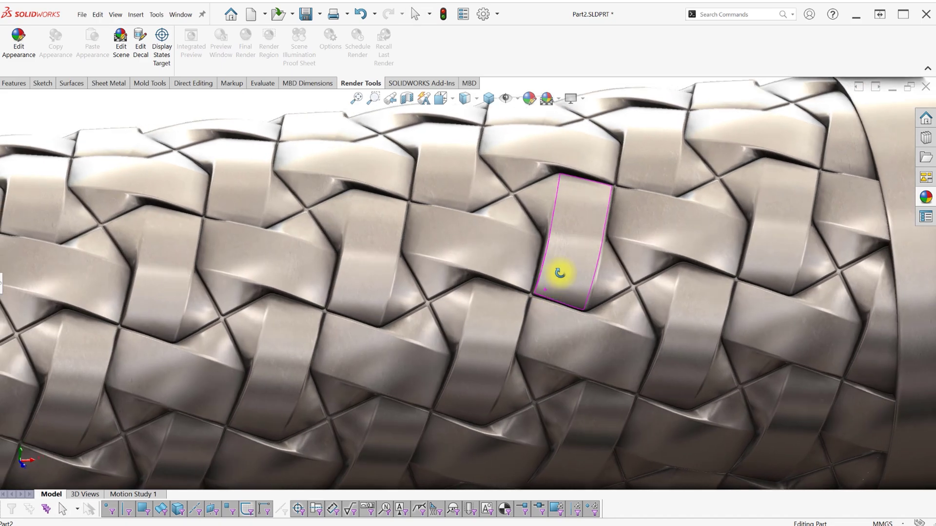
pyautogui.moveTo(559, 273); pyautogui.dragTo(501, 360, button='middle')
pyautogui.press('f')
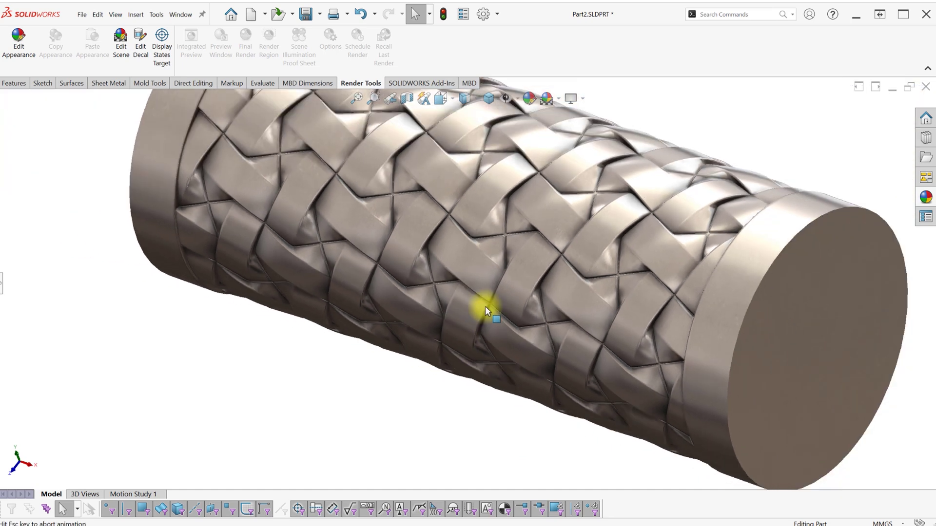
# Step: Inspect the whole finished cylinder from all around, including both end faces, starting from a standard three-dimensional view
pyautogui.hotkey('ctrl', '7')
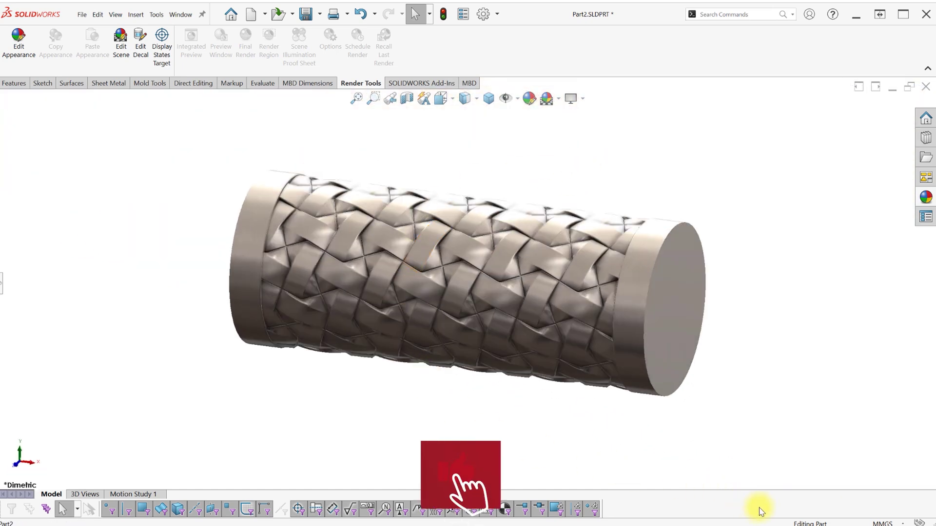
pyautogui.press('Right')
pyautogui.press('Right')
pyautogui.press('Right')
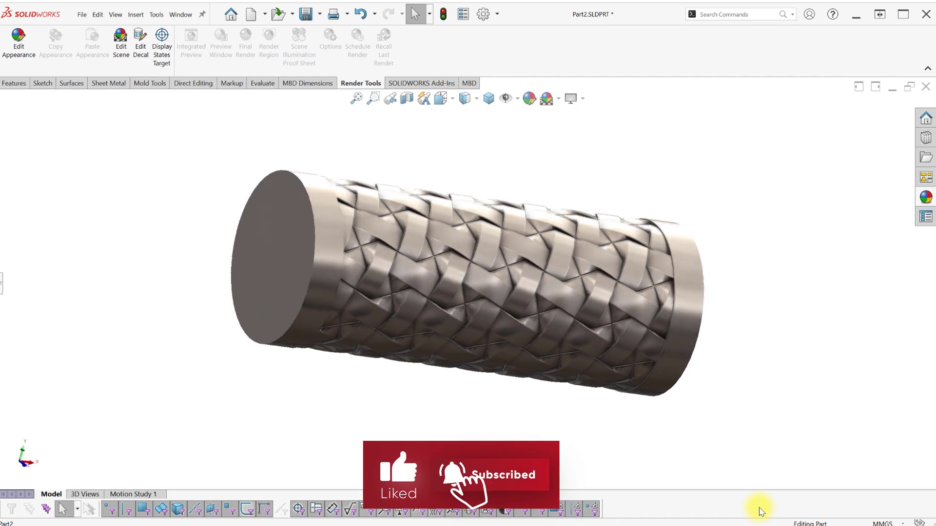
pyautogui.press('Right')
pyautogui.press('Right')
pyautogui.press('Right')
pyautogui.press('Right')
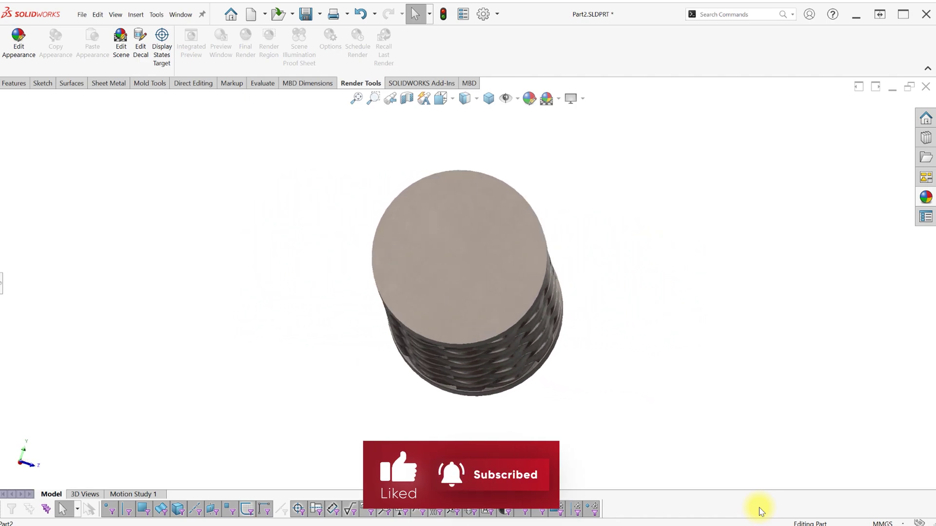
pyautogui.press('Right')
pyautogui.press('Right')
pyautogui.press('Right')
pyautogui.press('Right')
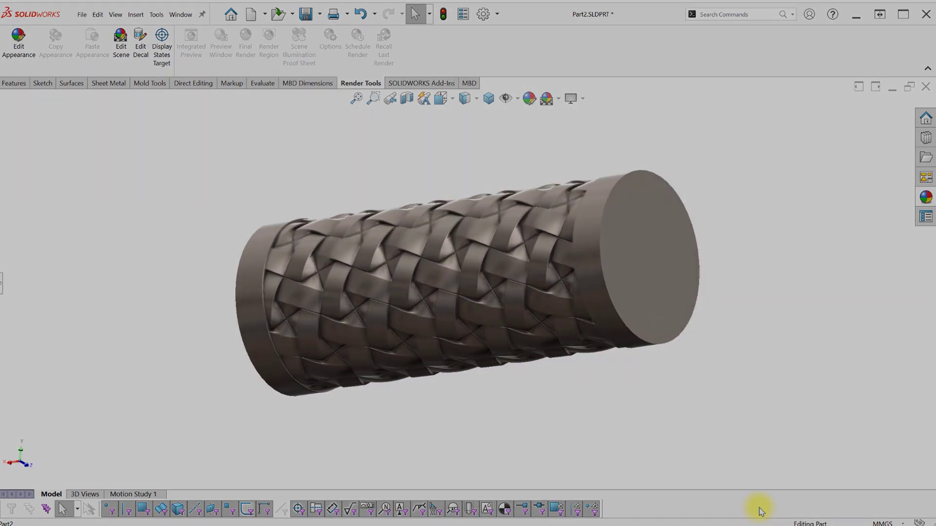